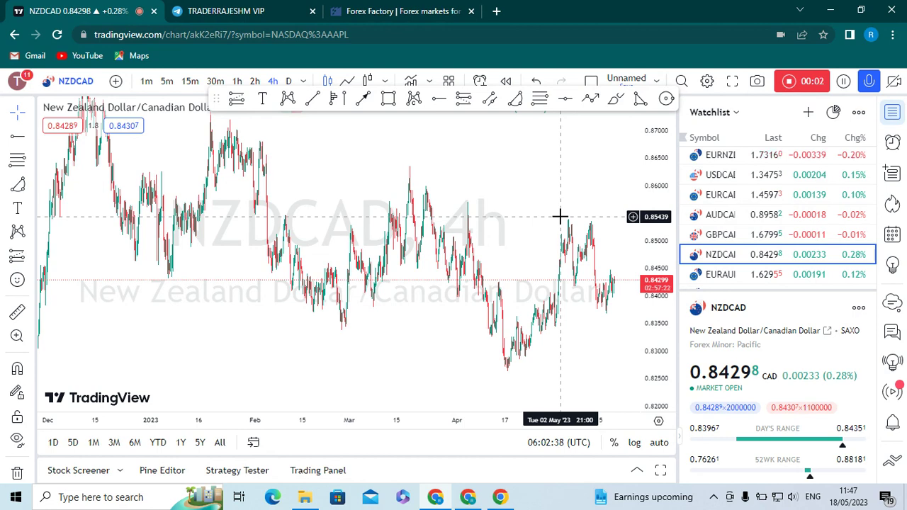
Examine the NZDCAD 4-hour price history from mid-2022 through May 2023
scroll(654, 207, down, 5)
scroll(464, 210, down, 2)
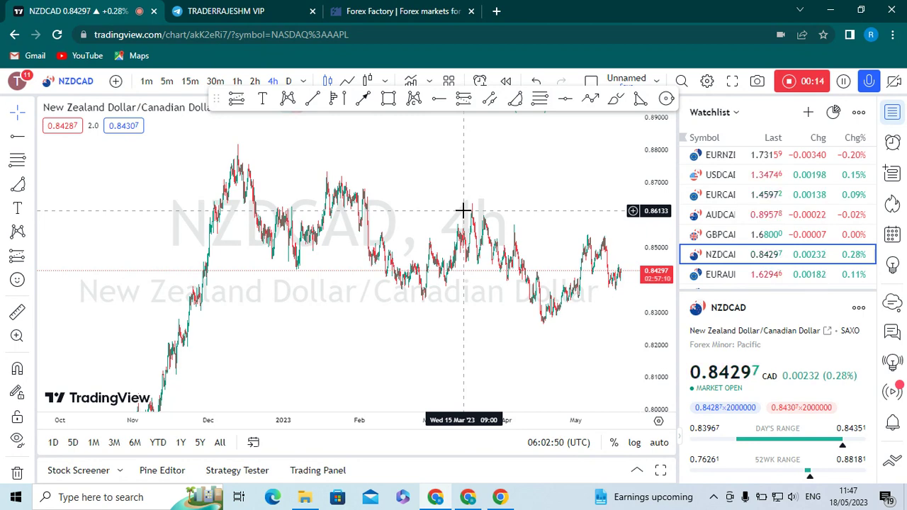
scroll(458, 204, up, 1)
drag(478, 193, 411, 204)
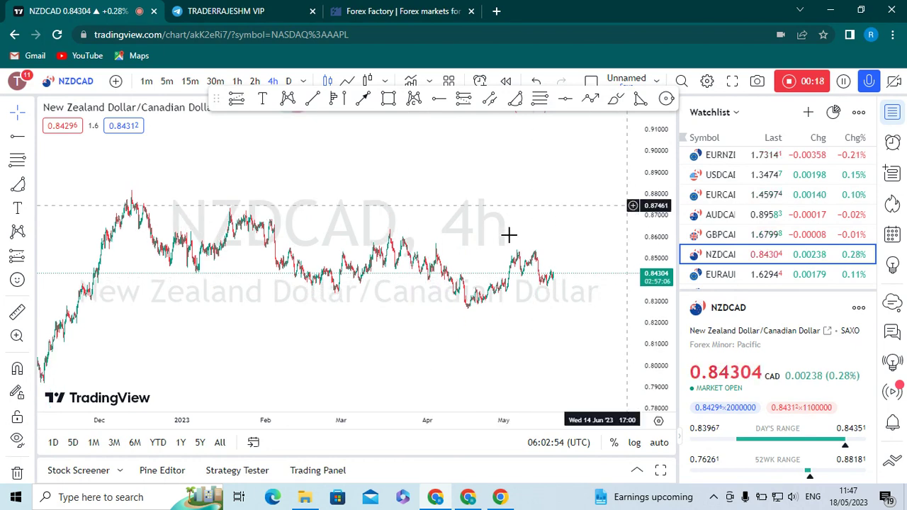
scroll(385, 265, down, 5)
scroll(457, 160, down, 3)
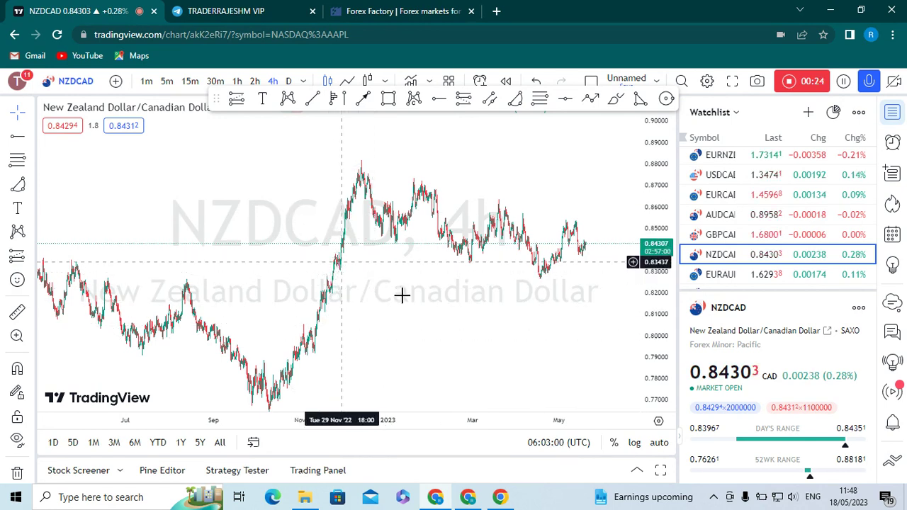
scroll(451, 218, up, 2)
drag(456, 189, 426, 196)
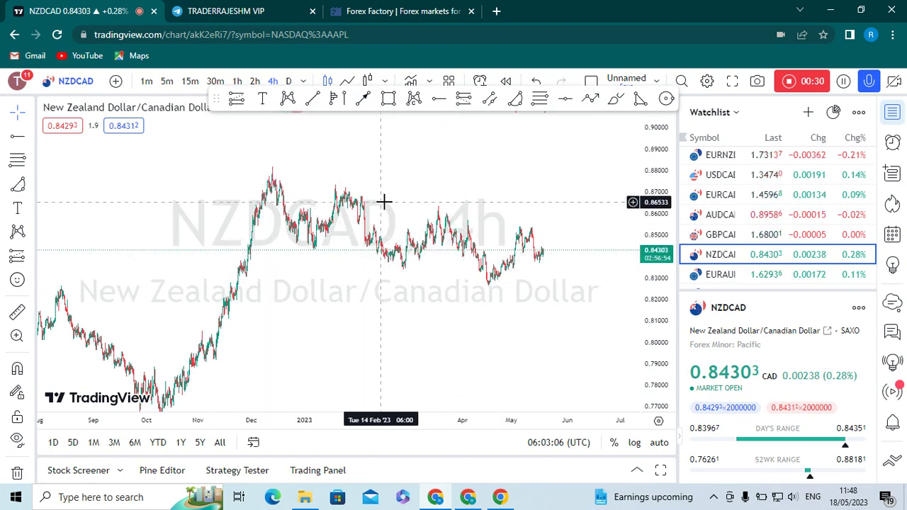
Show the price as a line chart and draw a descending trend line along the highs from December 2022 to mid-June 2023
click(347, 80)
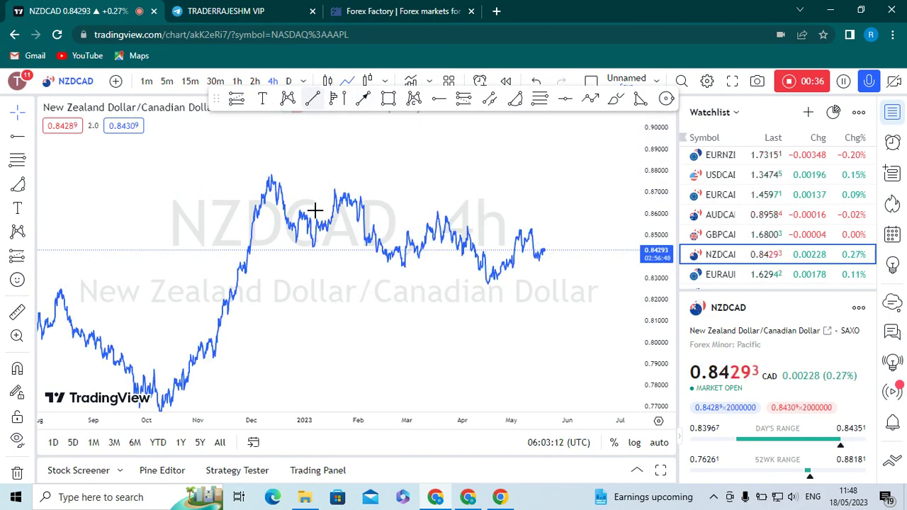
click(313, 98)
click(267, 175)
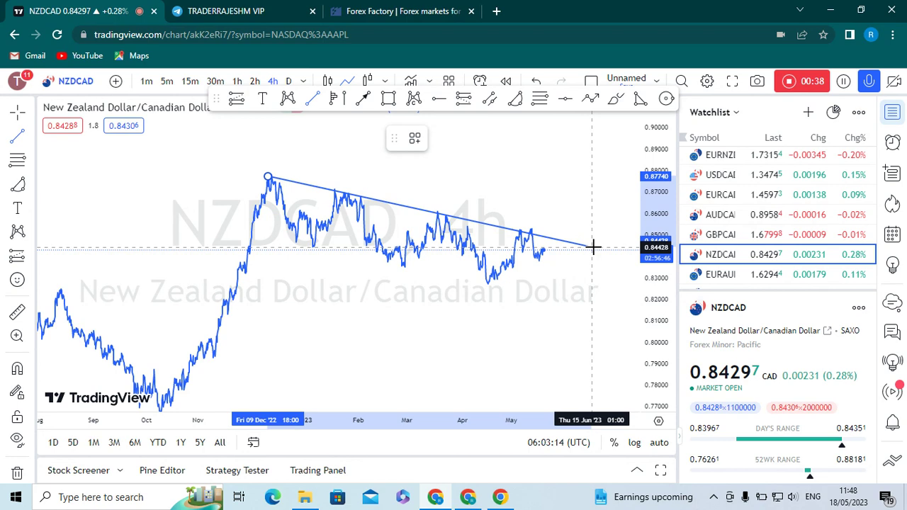
click(561, 225)
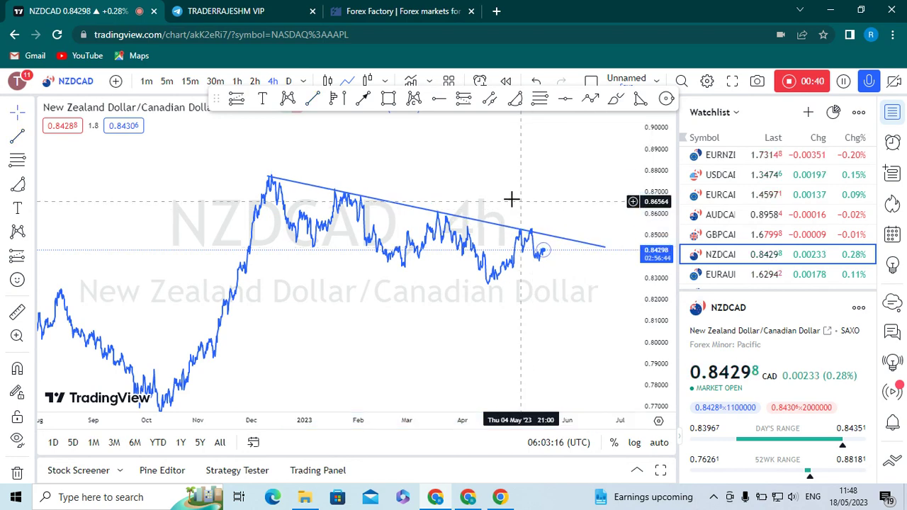
Draw a second descending trend line along the swing lows from 21 December 2022 to about 0.8186 in June 2023
click(314, 101)
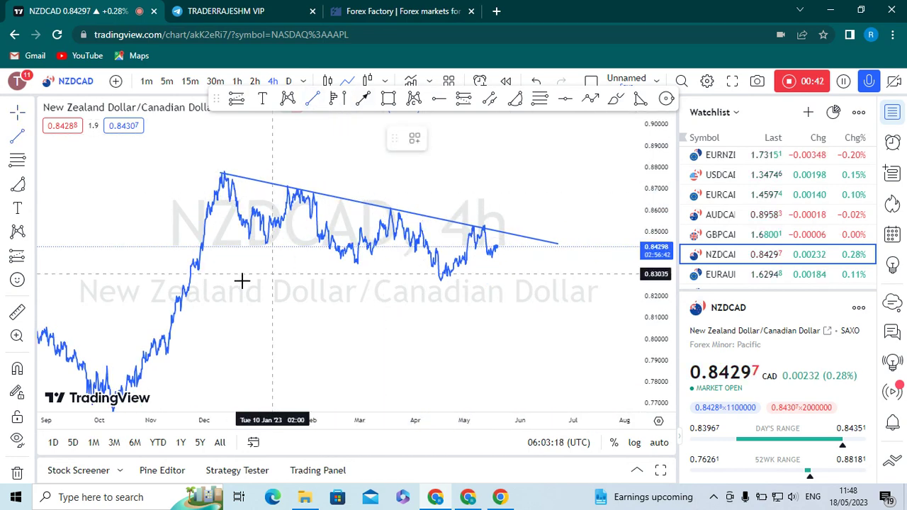
click(527, 299)
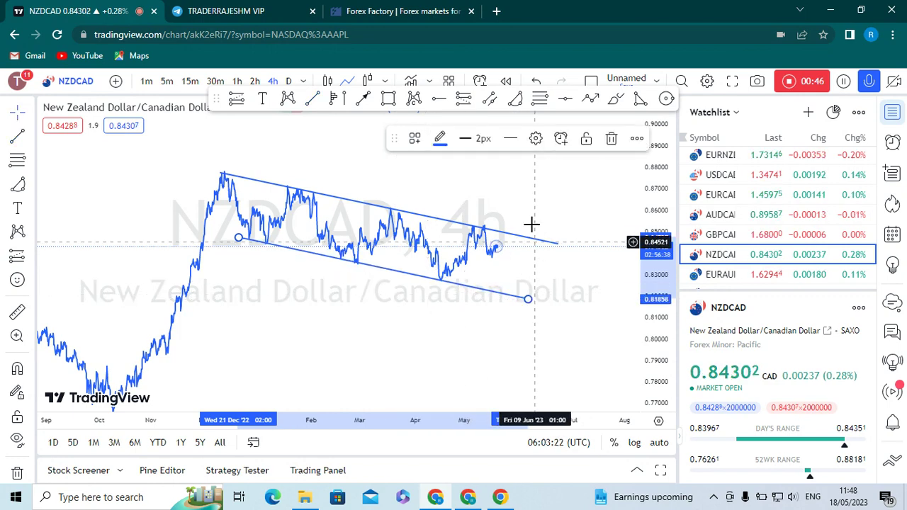
click(530, 224)
Restore the candlestick display and frame the two descending trend lines on the price chart
scroll(387, 195, up, 2)
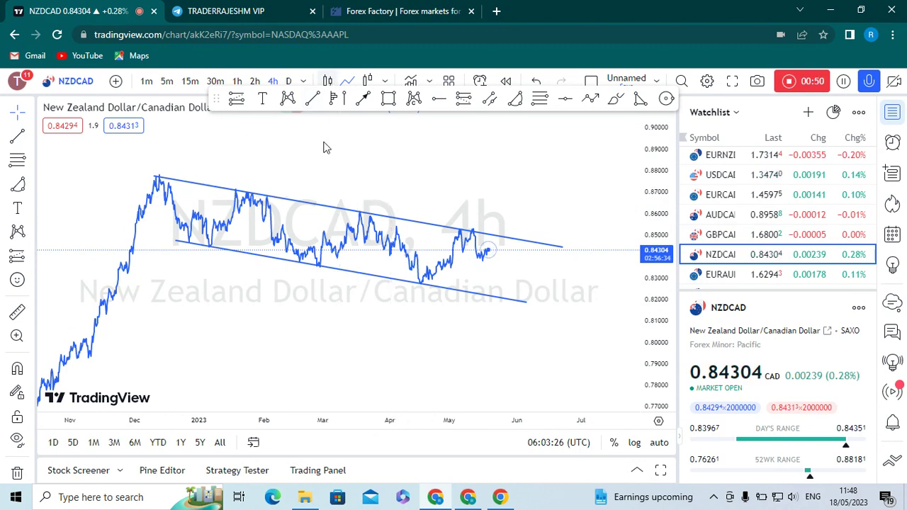
click(327, 82)
drag(324, 179, 324, 204)
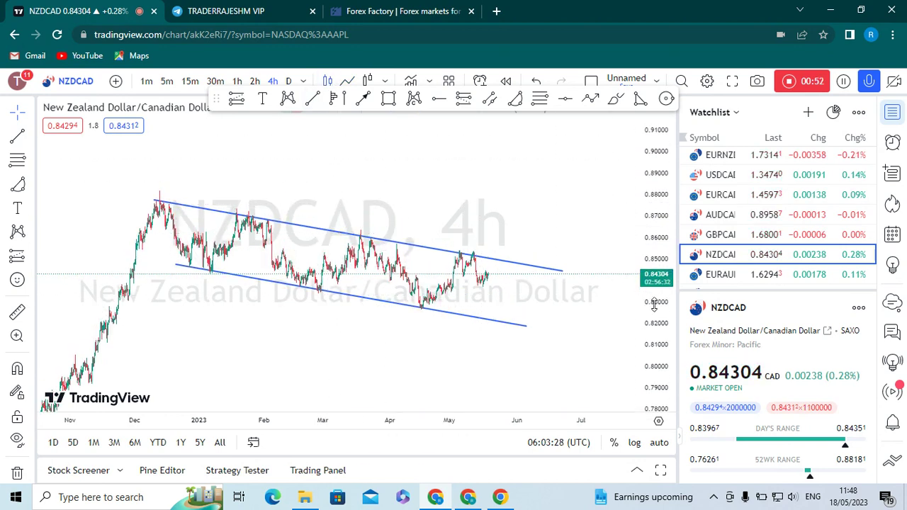
scroll(654, 304, up, 4)
scroll(631, 312, up, 3)
drag(382, 206, 415, 223)
scroll(576, 220, down, 2)
scroll(555, 214, down, 1)
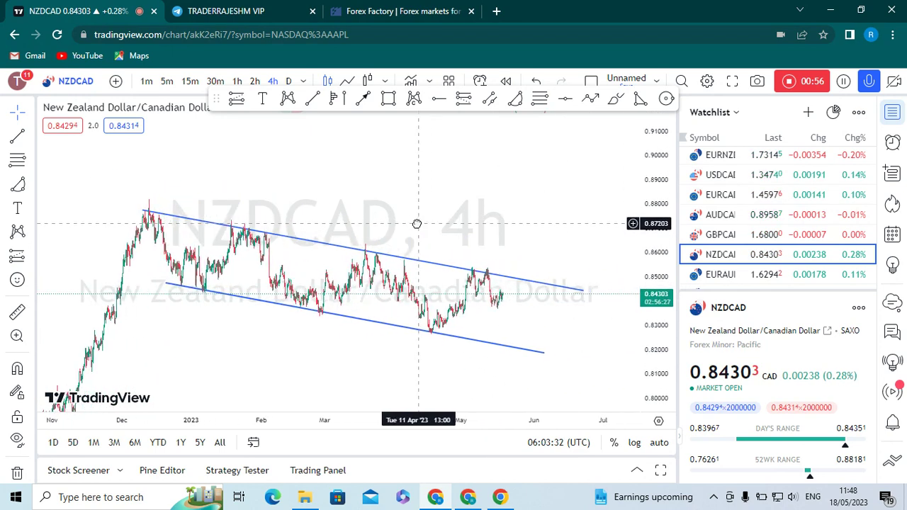
Draw a small descending parallel channel in the empty area above the price, from mid-April to mid-June 2023
click(489, 99)
click(413, 154)
click(568, 198)
click(568, 207)
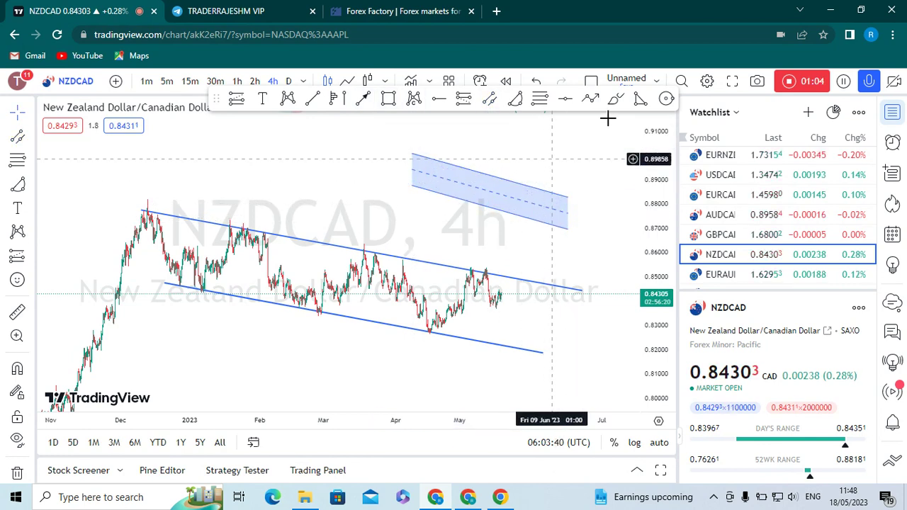
Sketch a path rising into the small channel, zigzagging between its borders and breaking out upward to about 0.908
click(591, 99)
click(413, 232)
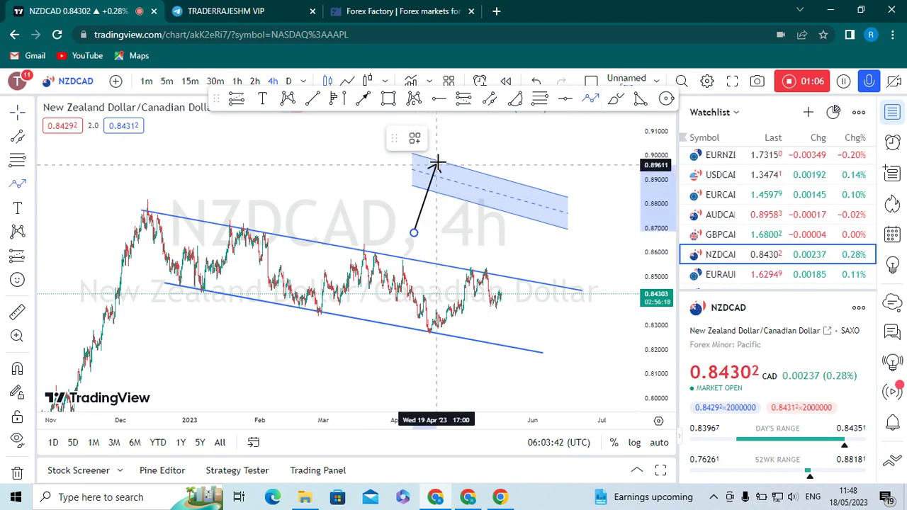
click(439, 163)
click(470, 167)
click(482, 203)
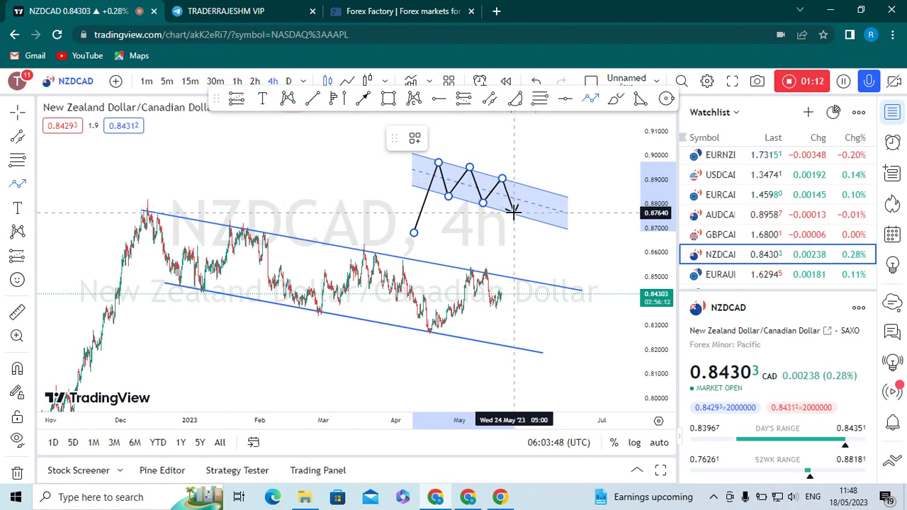
click(514, 212)
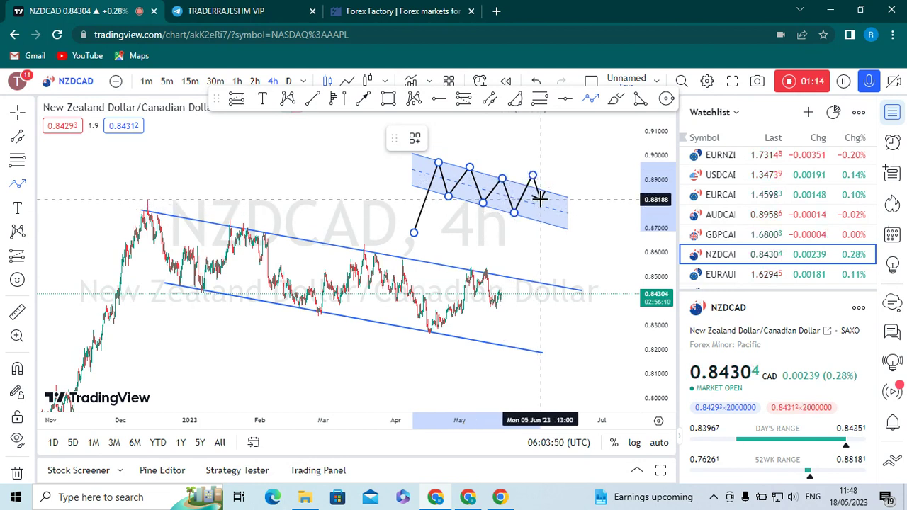
click(540, 193)
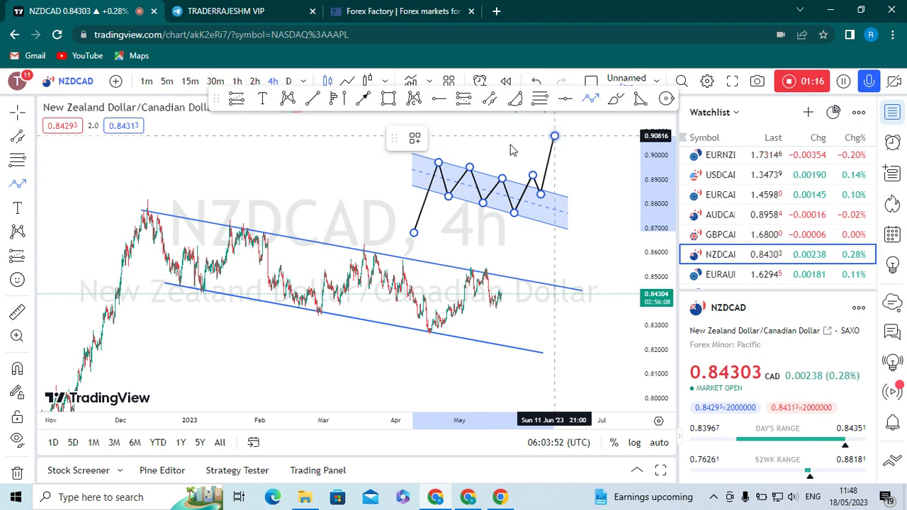
click(366, 222)
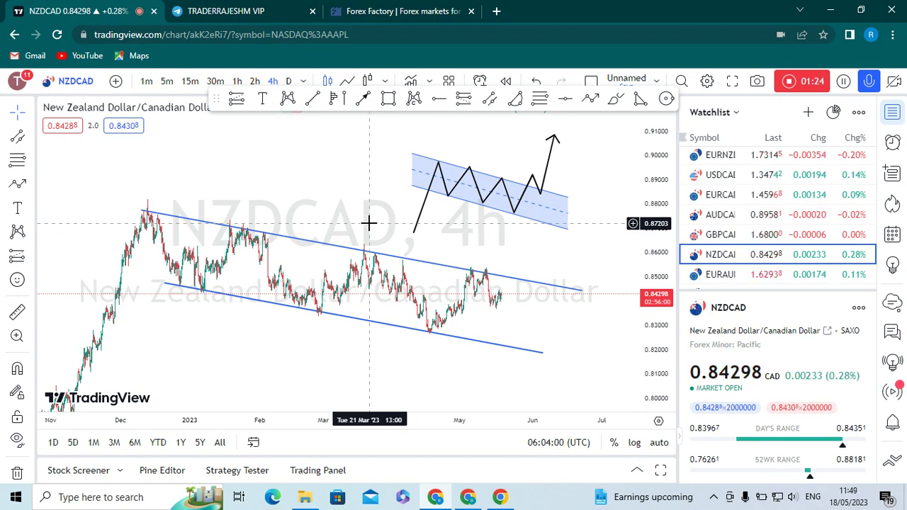
Examine the recent swings between the two descending trend lines on the 4-hour chart
drag(656, 351, 656, 266)
scroll(608, 312, up, 3)
drag(385, 263, 473, 241)
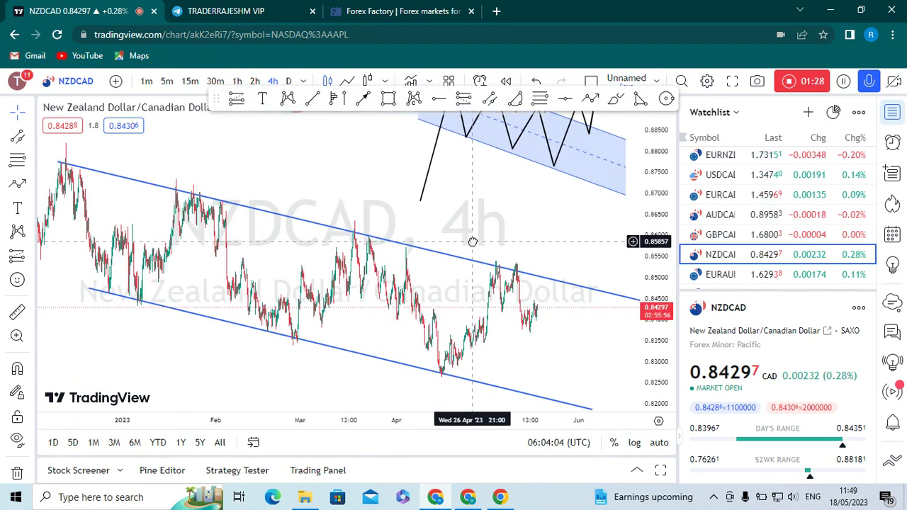
scroll(473, 242, up, 1)
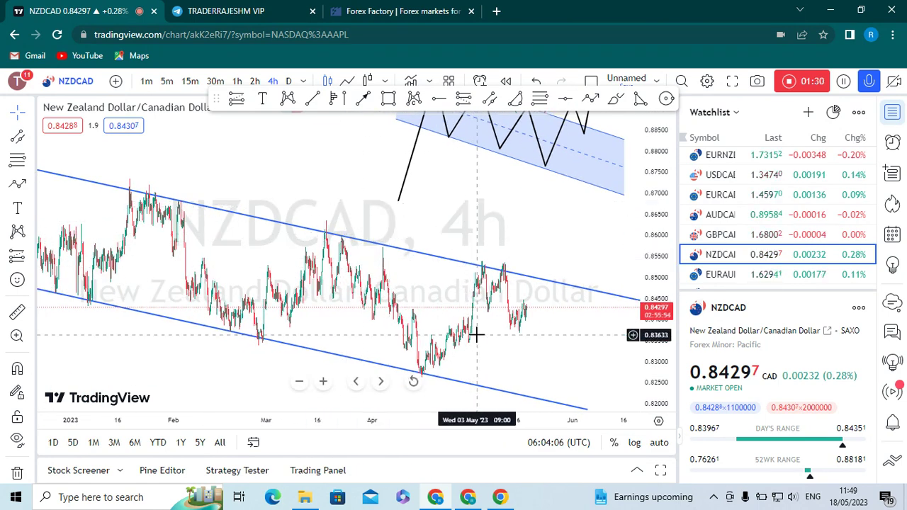
scroll(476, 335, up, 1)
scroll(476, 334, up, 1)
drag(454, 301, 558, 277)
Switch the chart to the daily timeframe and examine the descending channel against the preceding price history
scroll(470, 260, down, 4)
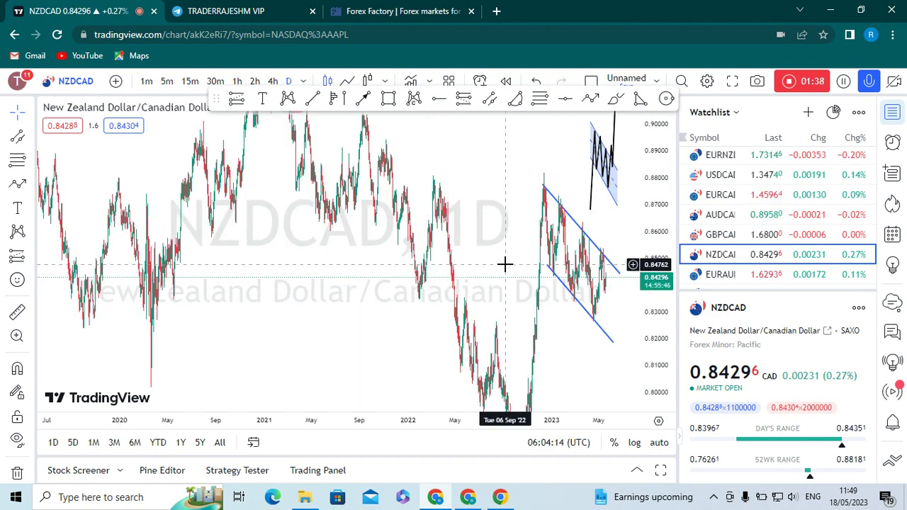
scroll(502, 262, down, 4)
drag(403, 178, 379, 221)
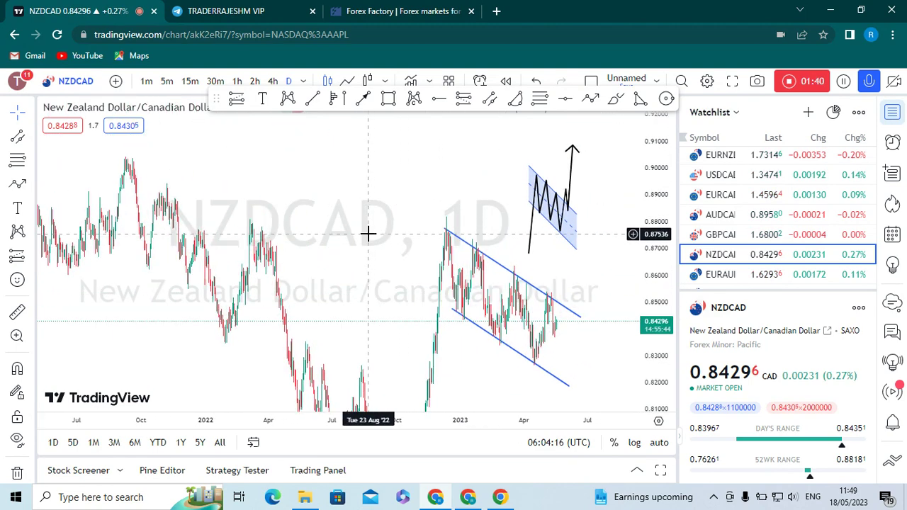
drag(648, 245, 653, 347)
scroll(537, 279, up, 5)
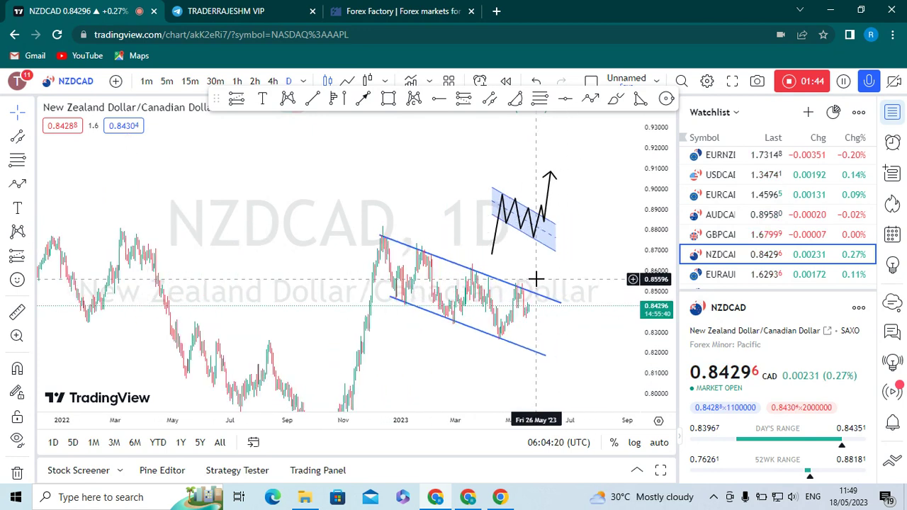
scroll(425, 254, up, 2)
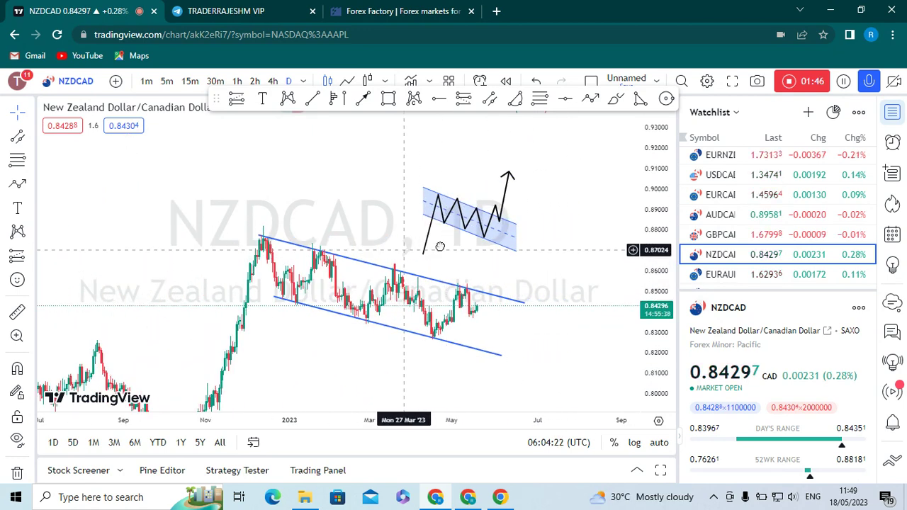
drag(423, 247, 549, 241)
scroll(502, 235, down, 2)
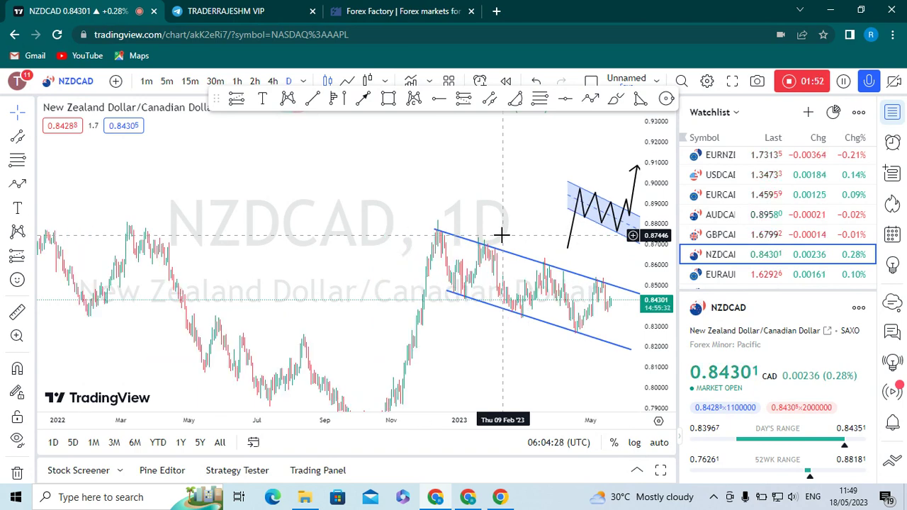
drag(441, 234, 373, 223)
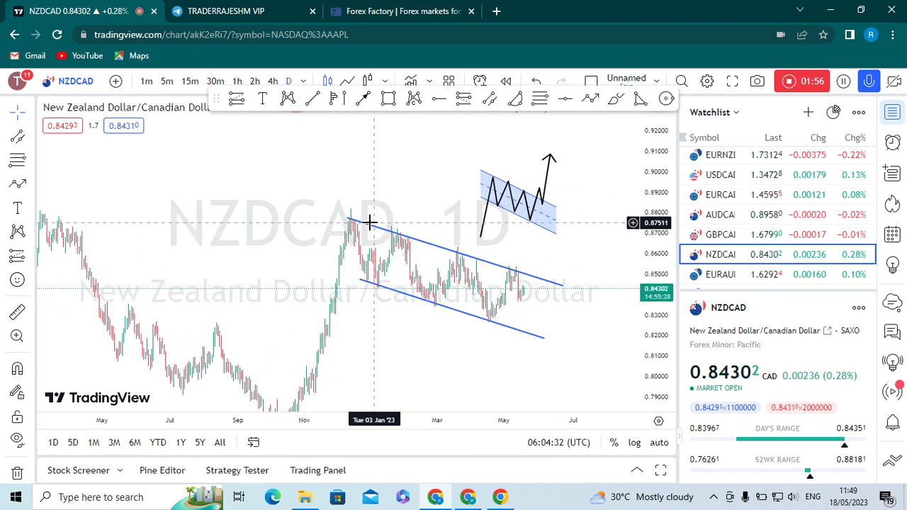
Draw horizontal rays from the March, January and December swing highs at 0.86340, 0.87315 and 0.88216
drag(660, 358, 662, 288)
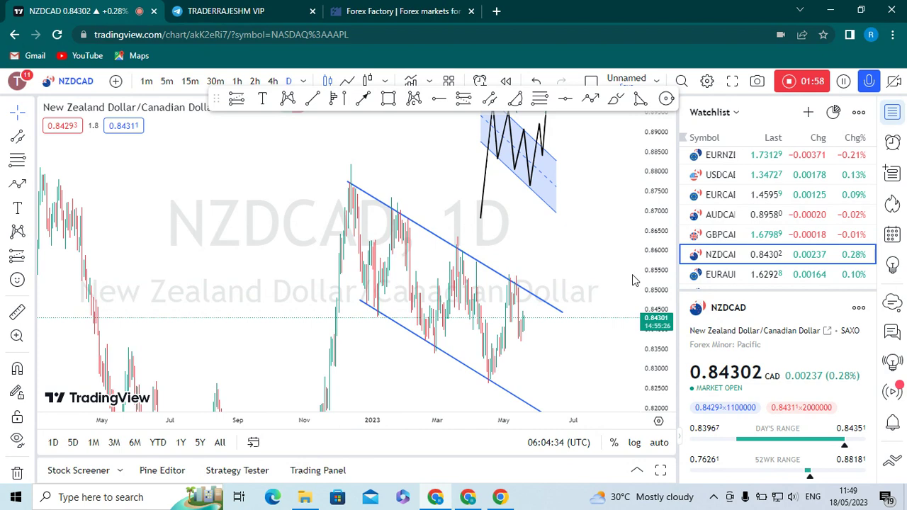
scroll(545, 258, up, 5)
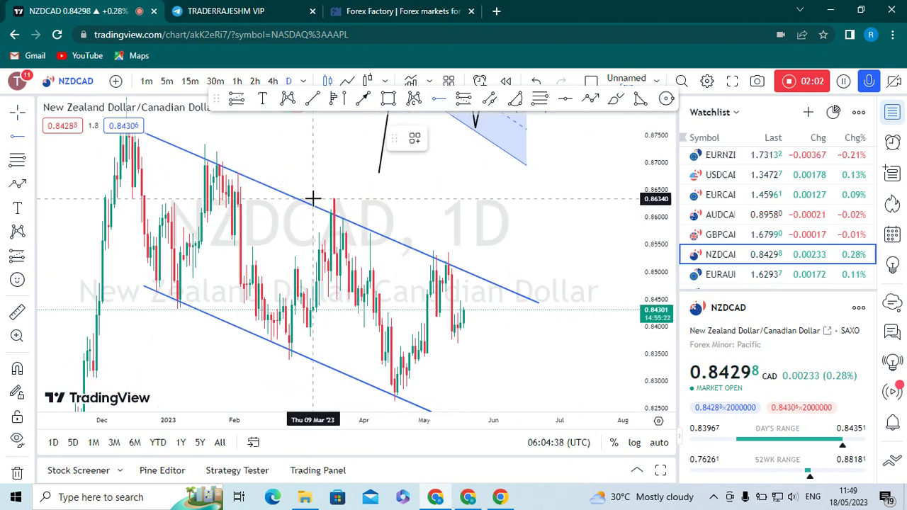
click(339, 198)
drag(329, 193, 327, 233)
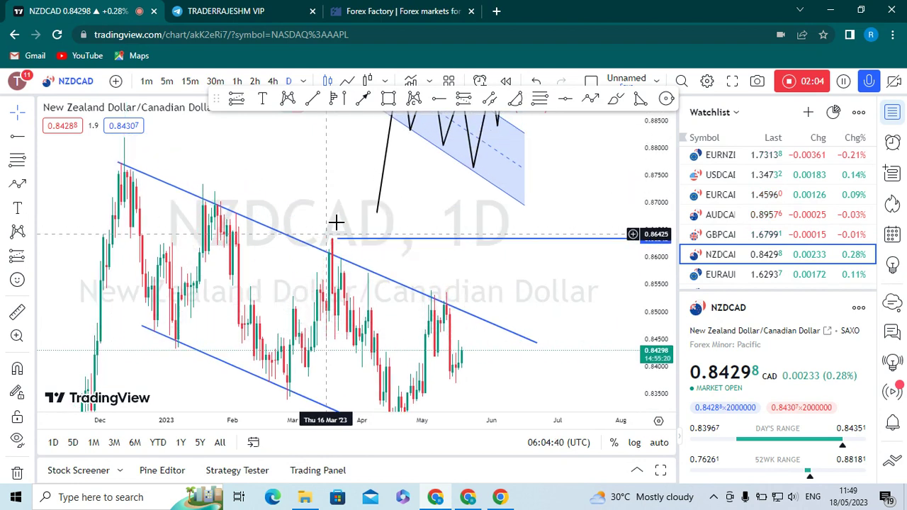
click(440, 100)
click(200, 186)
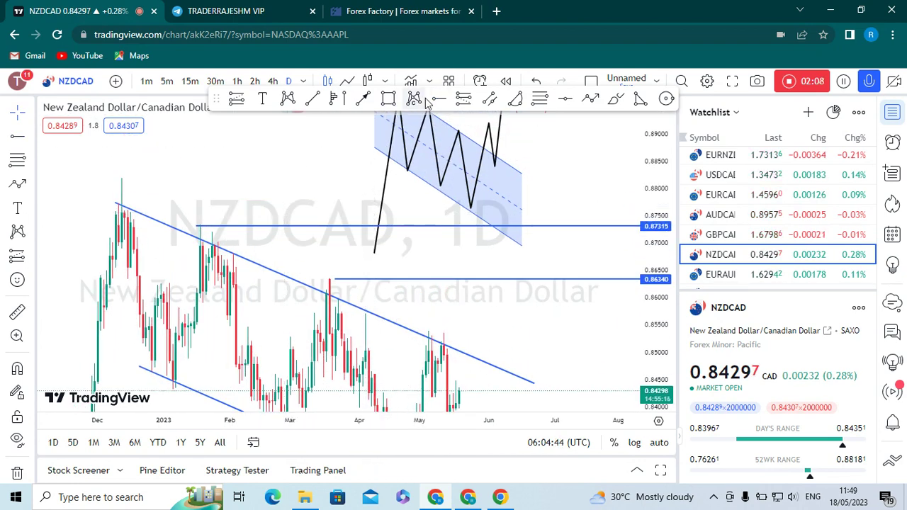
click(437, 101)
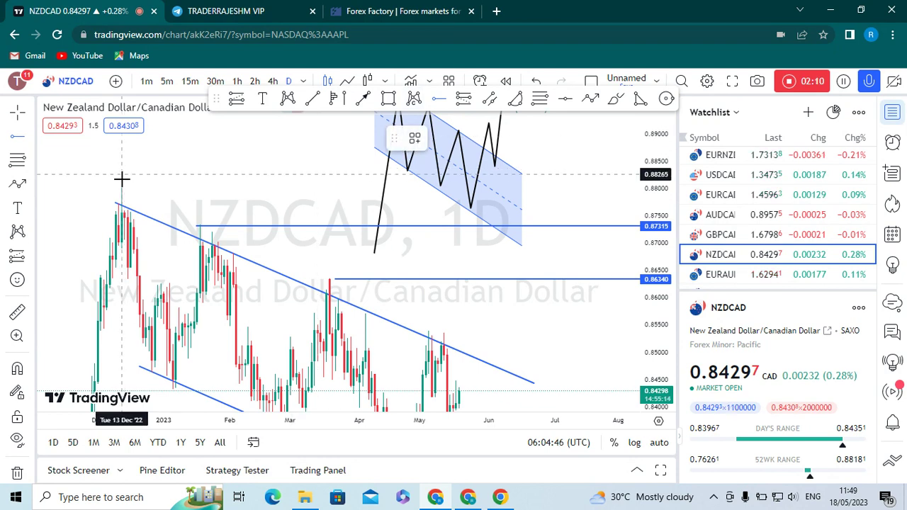
click(121, 176)
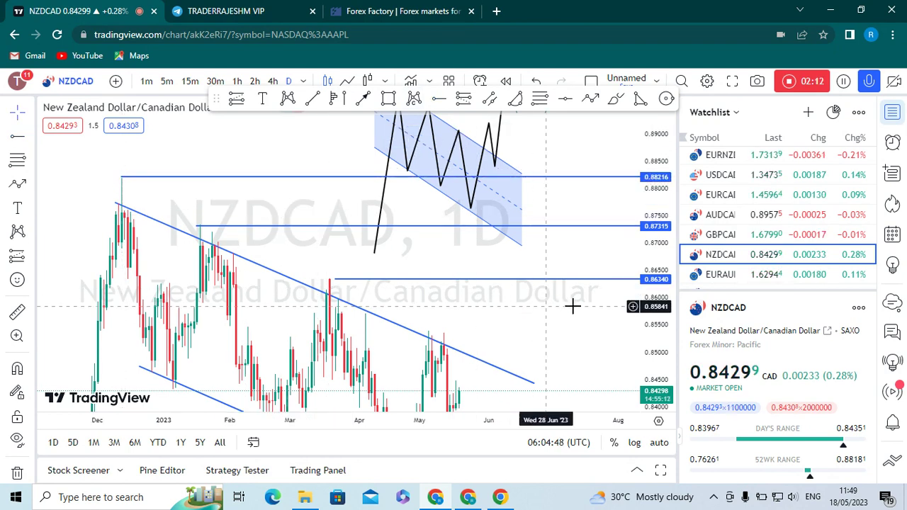
Draw a rectangular price zone from the late-August 2021 highs to October 2023, between about 0.9026 and 0.8971
scroll(470, 330, down, 8)
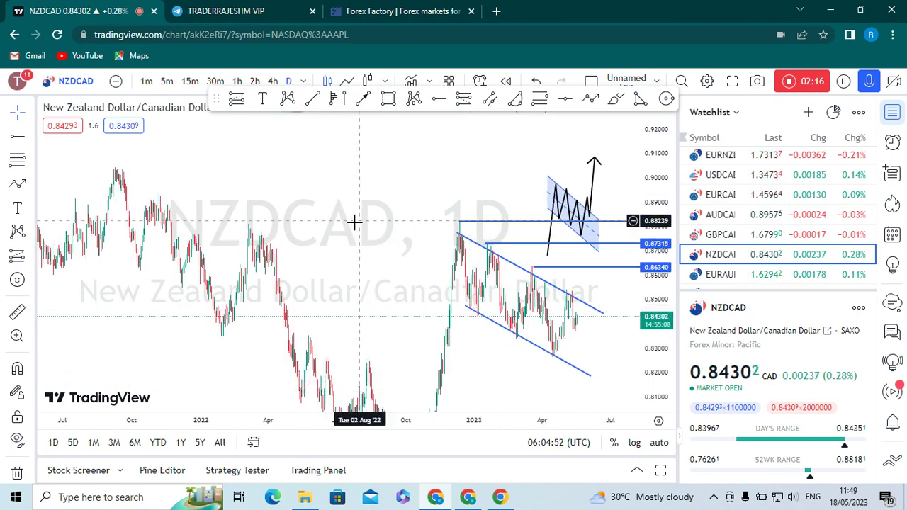
drag(359, 219, 293, 270)
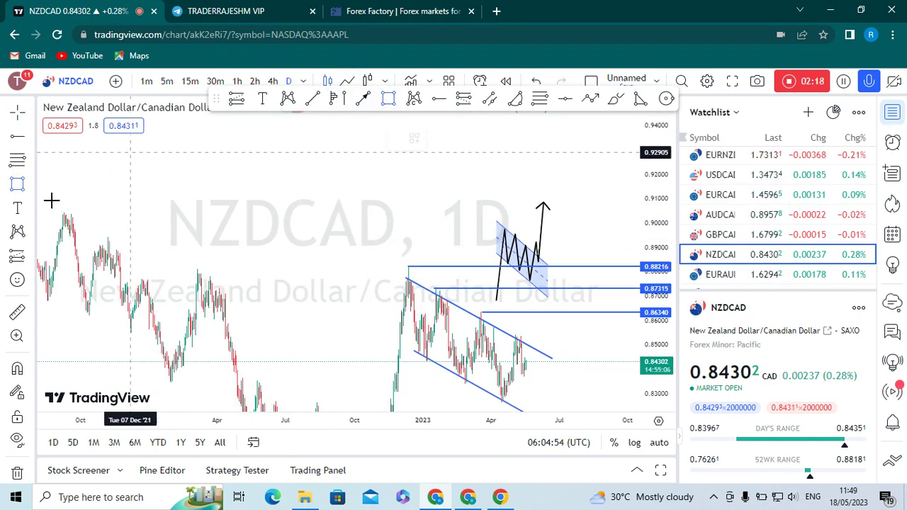
mouse_move(51, 217)
mouse_down()
mouse_move(318, 234)
mouse_move(633, 229)
mouse_up()
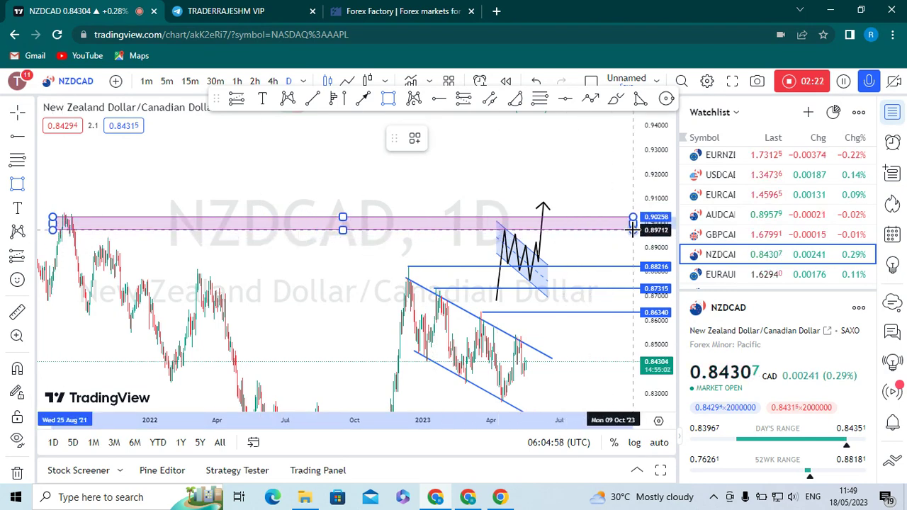
Examine the latest daily candles inside the descending channel relative to the three horizontal levels above them
click(579, 184)
click(569, 184)
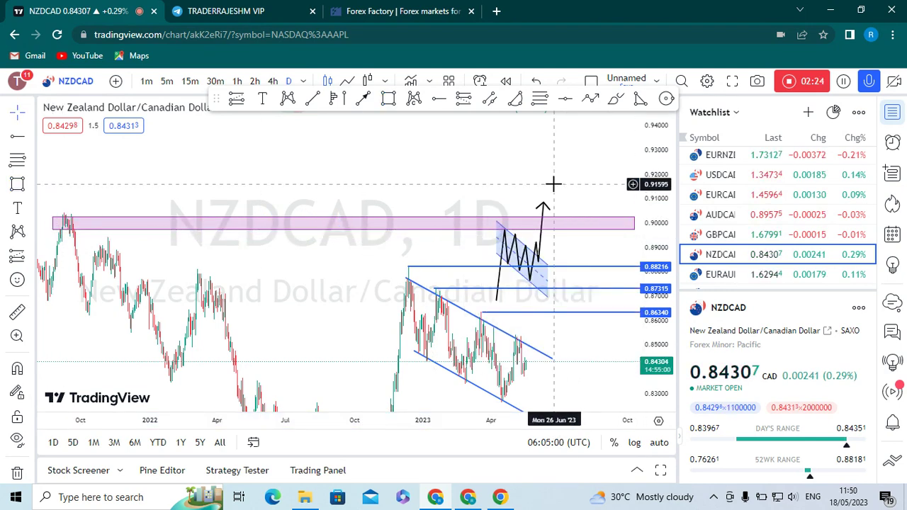
drag(465, 155, 423, 134)
scroll(560, 298, up, 4)
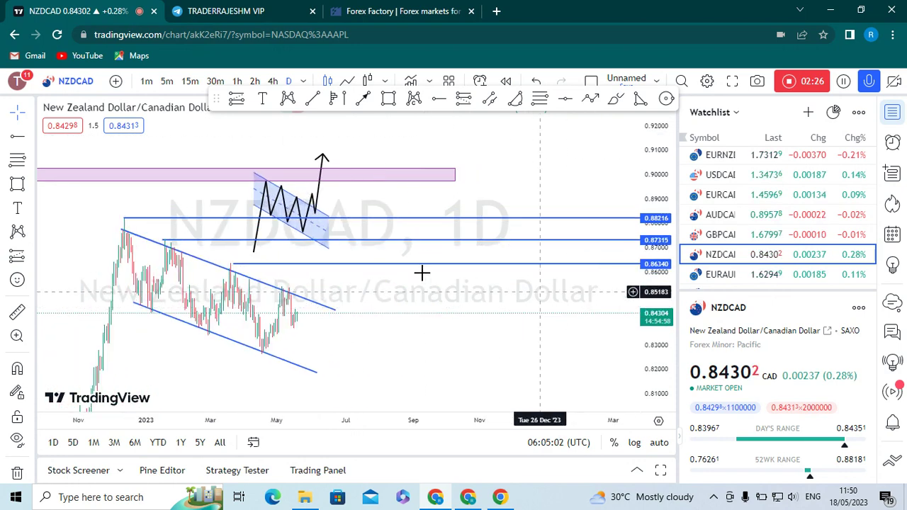
drag(391, 269, 562, 269)
drag(659, 299, 659, 134)
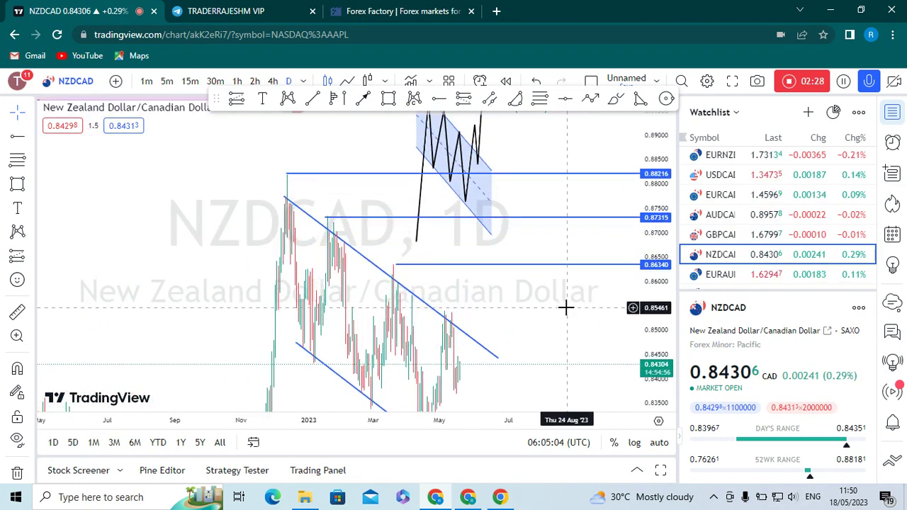
scroll(567, 307, up, 4)
scroll(408, 311, up, 3)
drag(483, 273, 559, 245)
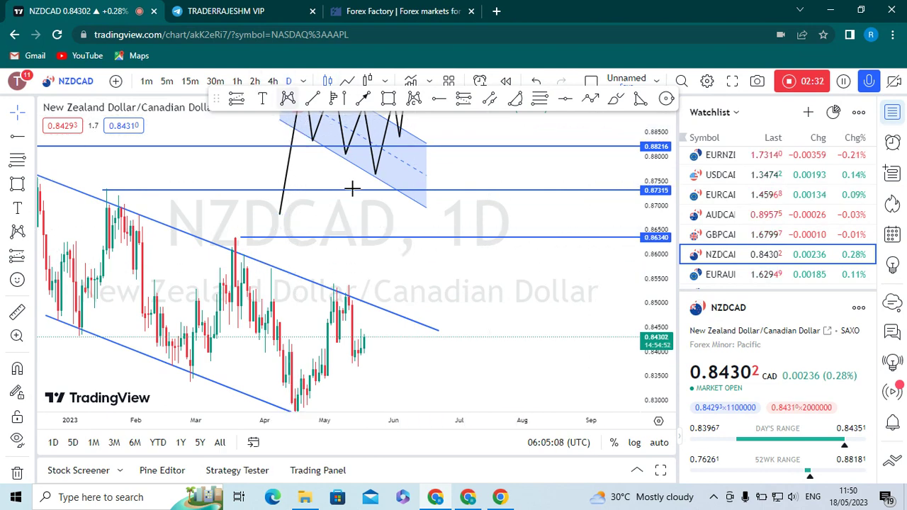
scroll(361, 302, up, 2)
scroll(474, 283, up, 2)
scroll(483, 293, up, 3)
drag(445, 341, 533, 324)
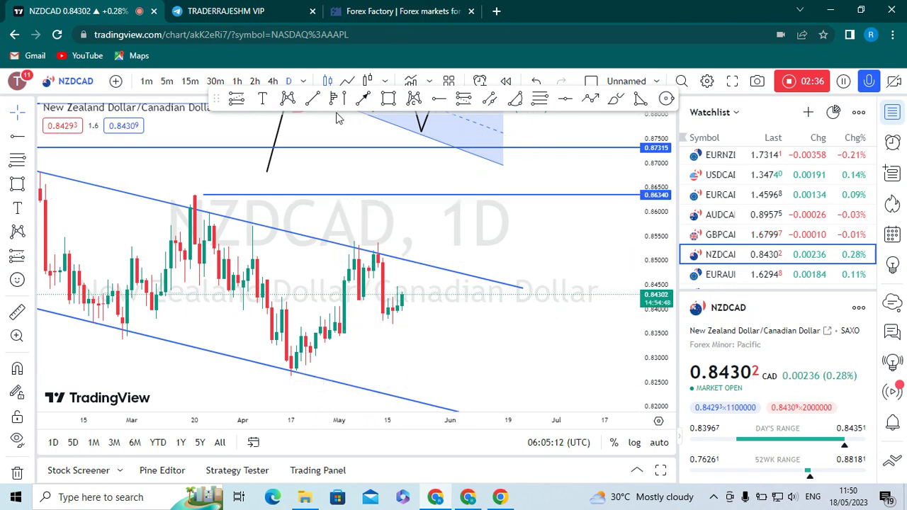
Draw a rectangular support zone below the May lows from 27 April to 20 June 2023, between about 0.8370 and 0.8351
mouse_move(331, 323)
mouse_down()
mouse_move(462, 333)
mouse_move(512, 327)
mouse_up()
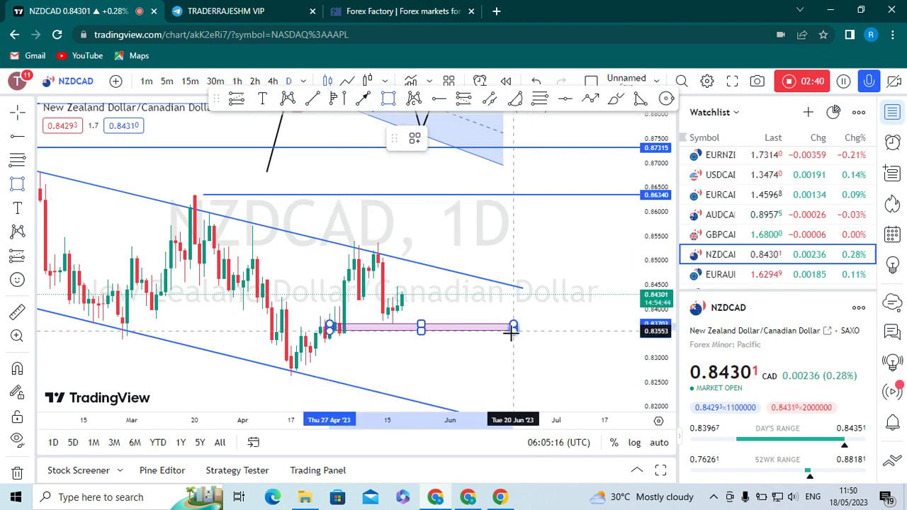
click(512, 333)
drag(430, 286, 604, 294)
click(455, 340)
scroll(631, 283, up, 3)
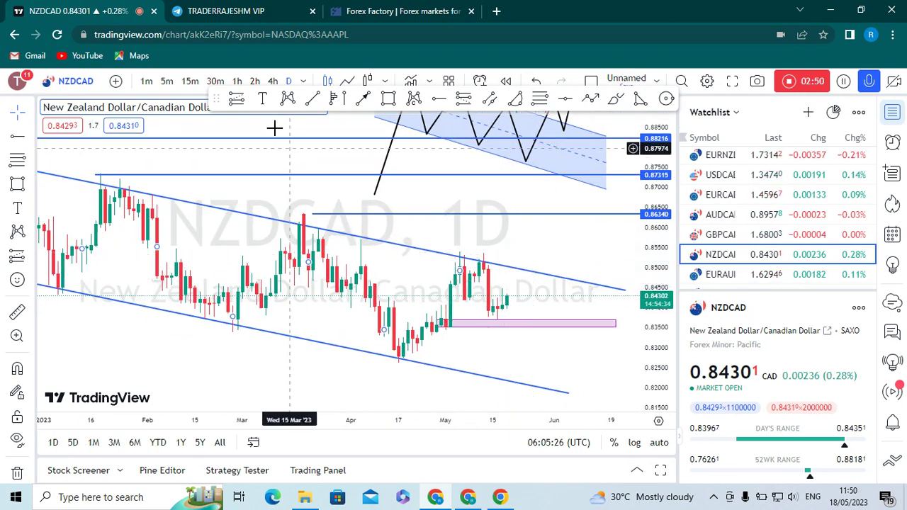
Switch the chart to the 4-hour timeframe and examine the May swings between the channel's upper line and the support zone
click(270, 81)
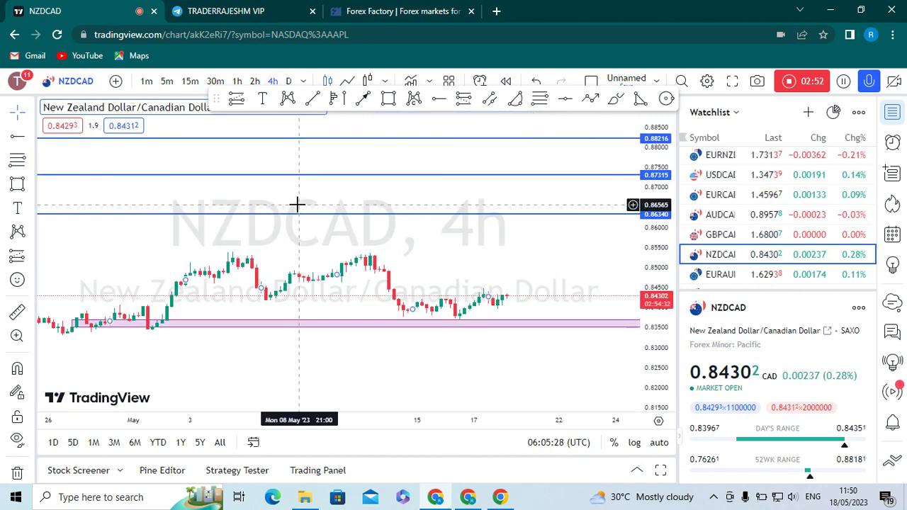
scroll(443, 264, down, 8)
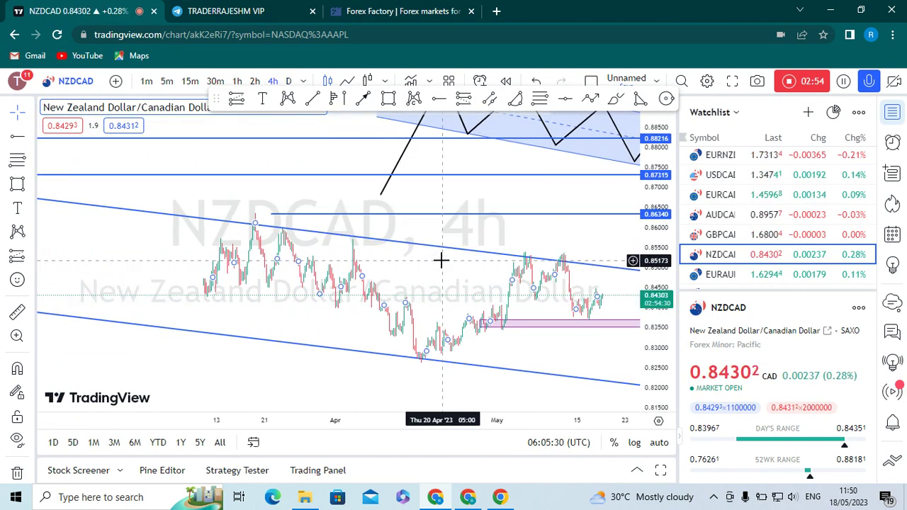
scroll(480, 286, up, 5)
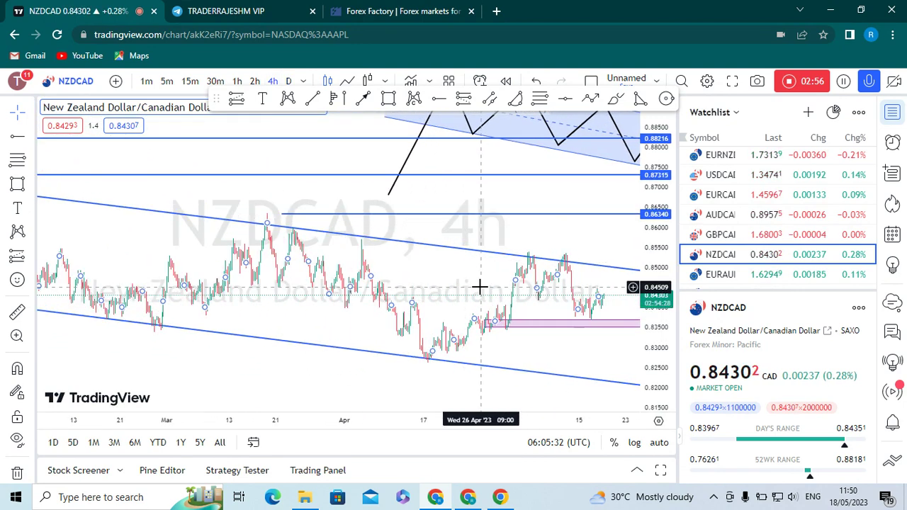
drag(502, 359, 436, 326)
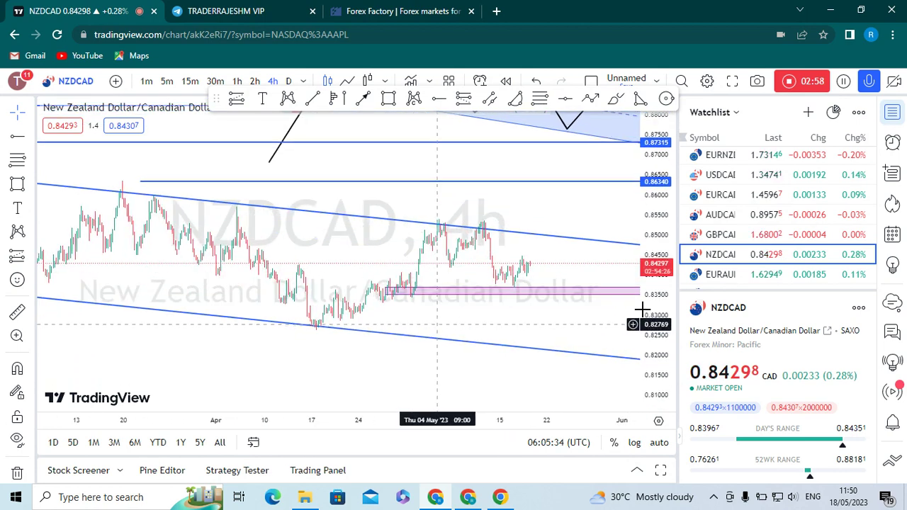
scroll(656, 311, up, 5)
scroll(565, 329, up, 4)
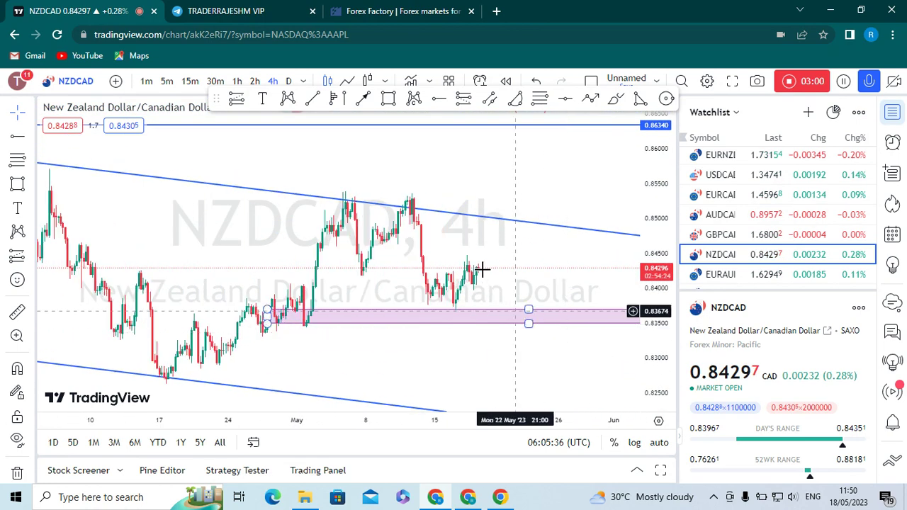
drag(482, 232, 492, 226)
Draw a rising trend line from the 17 April low at about 0.8265 to the channel's upper line at about 0.8490 on 25 May
click(313, 99)
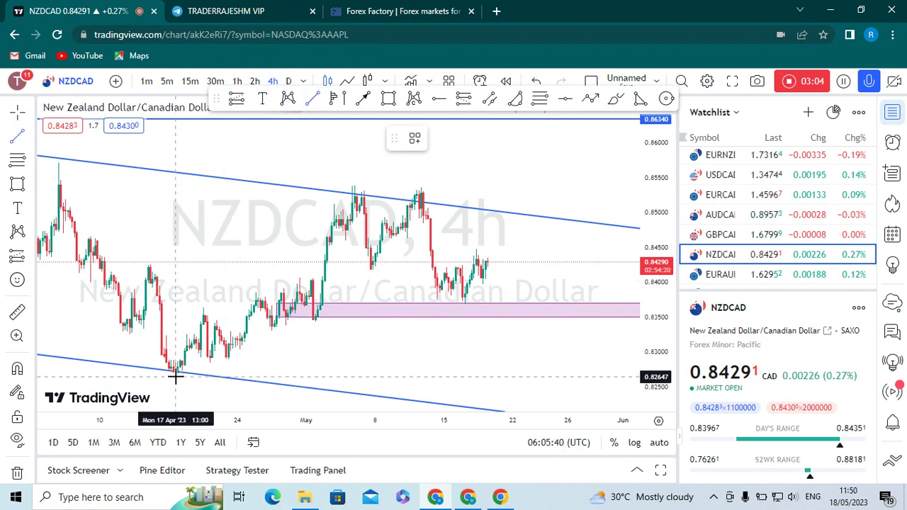
drag(175, 376, 299, 333)
drag(468, 271, 557, 220)
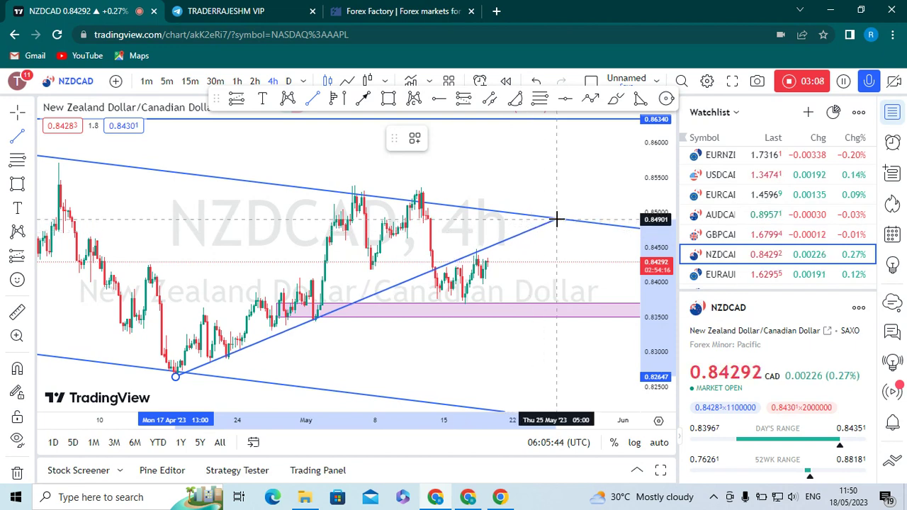
click(557, 220)
click(556, 272)
click(317, 318)
click(484, 370)
Circle the two May swing highs that touch the channel's upper trend line
drag(508, 255, 485, 249)
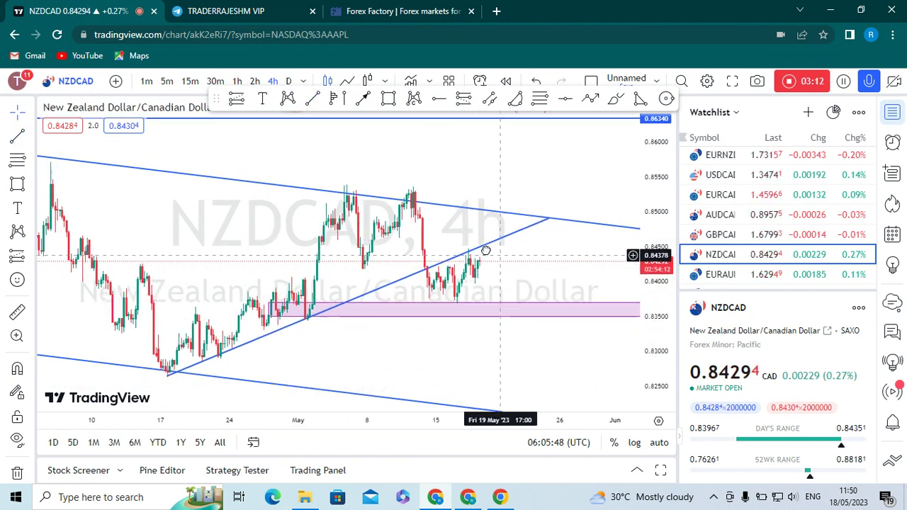
click(666, 99)
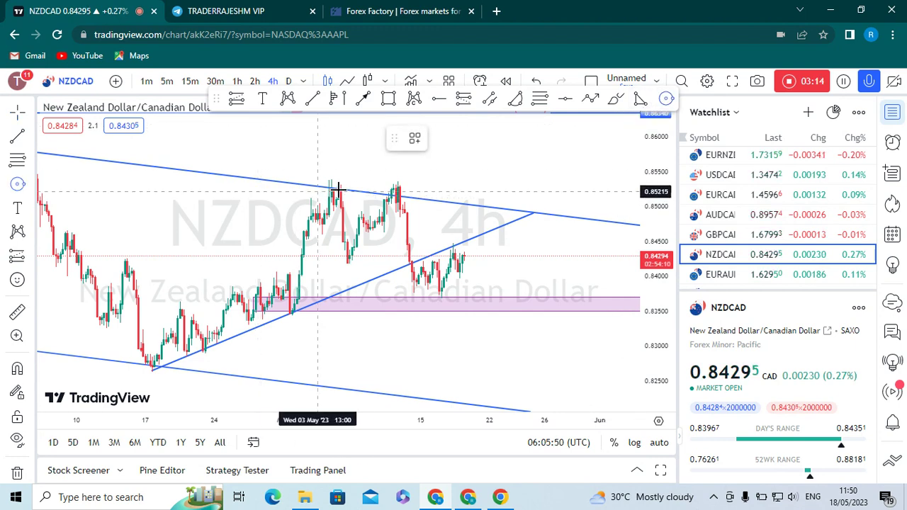
click(356, 190)
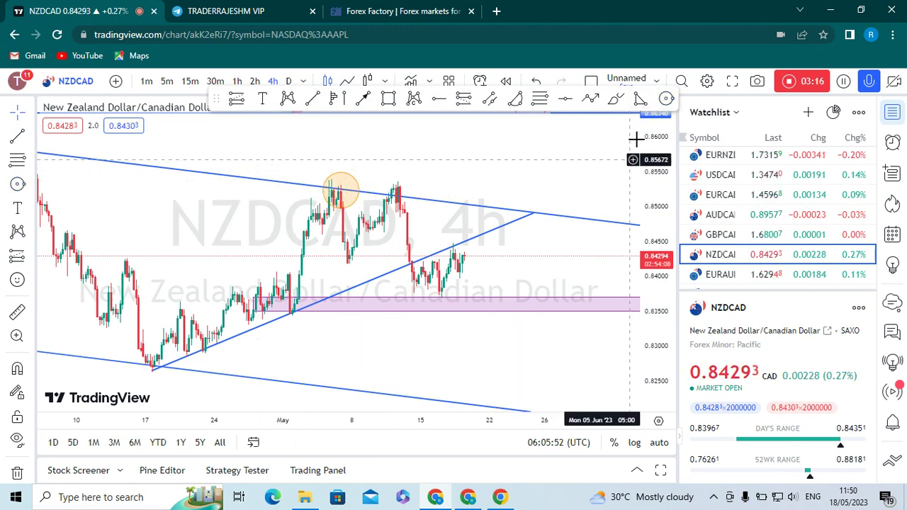
click(398, 192)
click(418, 199)
drag(490, 256, 501, 236)
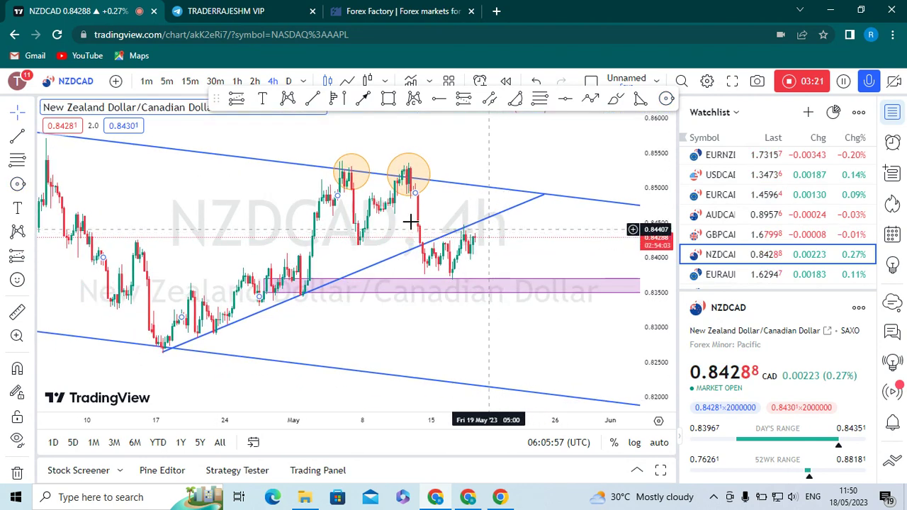
click(439, 100)
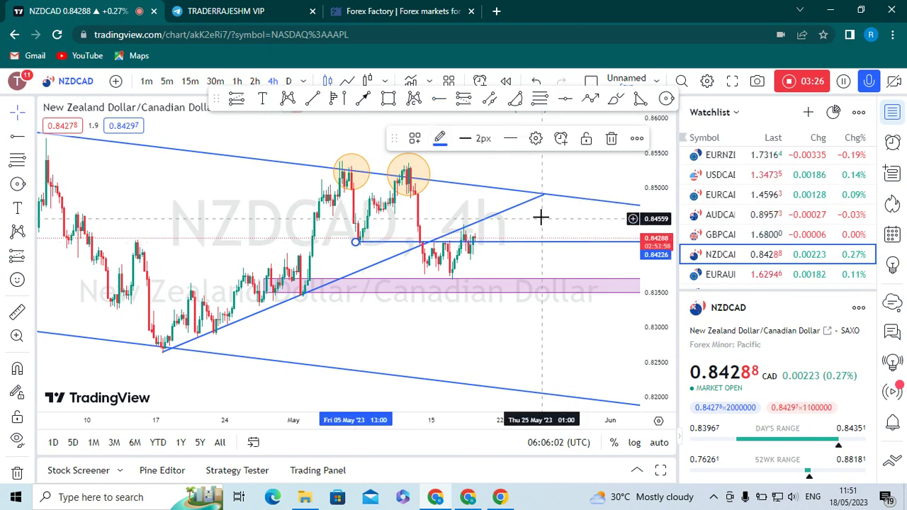
click(556, 245)
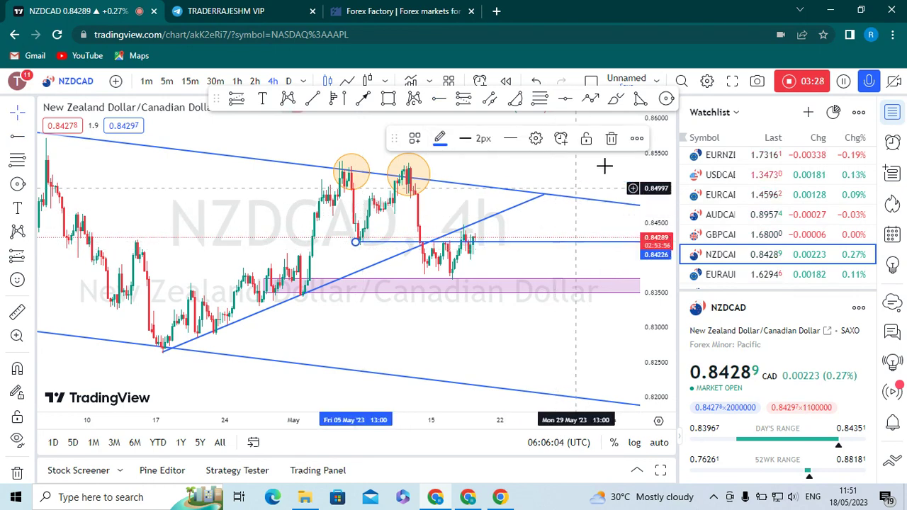
click(611, 139)
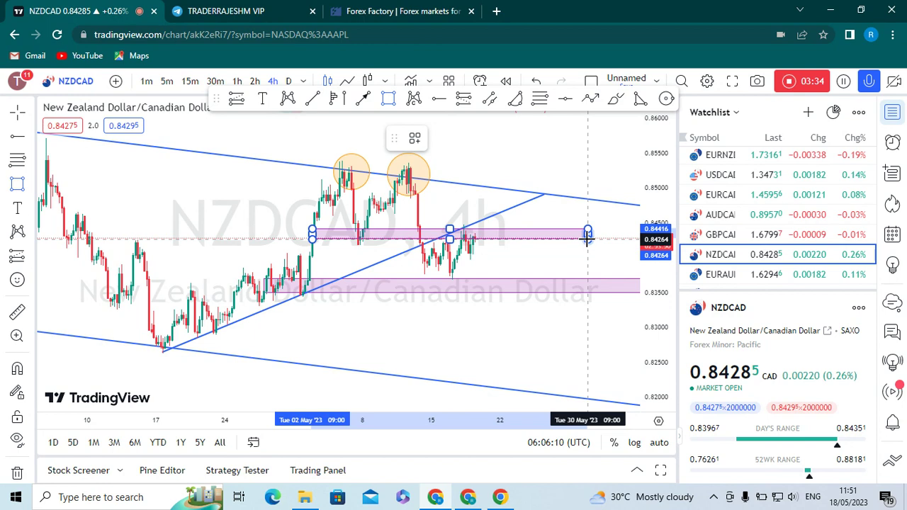
Draw a rectangular resistance zone around the current price from 2 May to 30 May 2023, between about 0.8442 and 0.8426
click(587, 240)
click(566, 258)
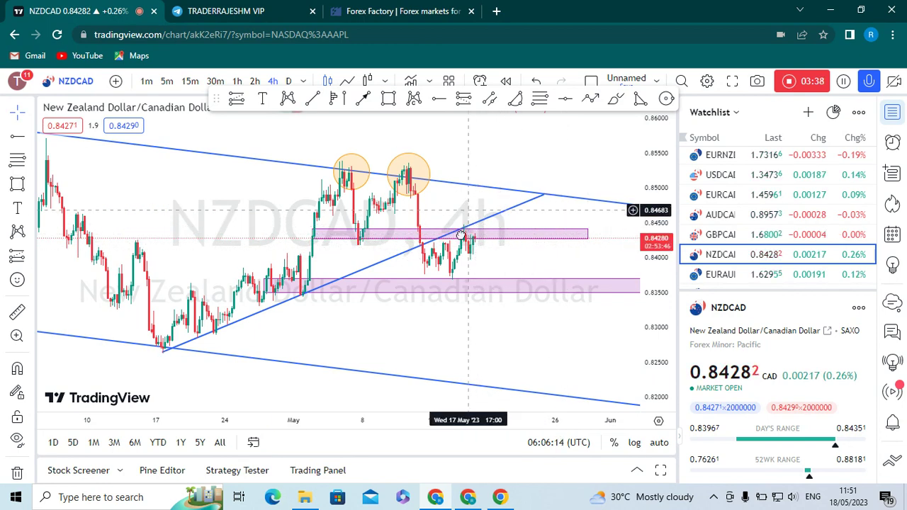
drag(463, 227, 459, 246)
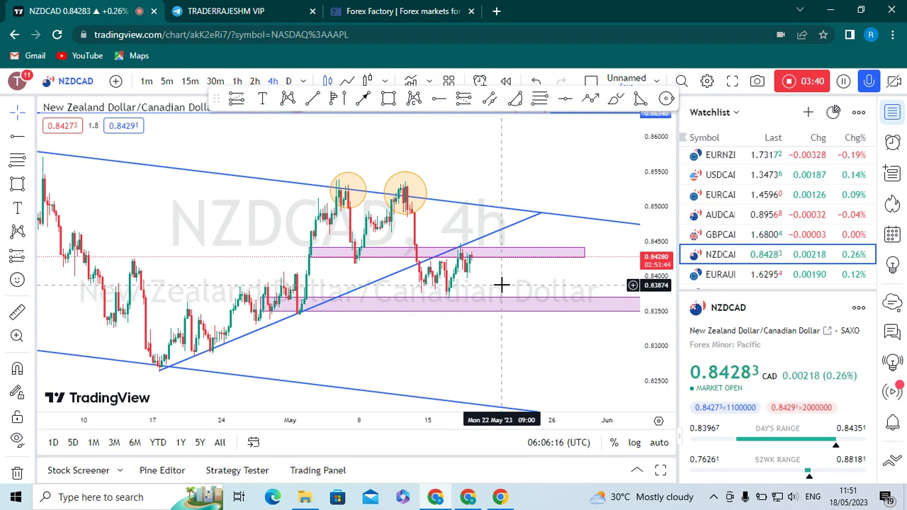
Sketch an arrow path dipping from the current price to the support zone near 0.836, and rising above the channel to about 0.8545
drag(501, 285, 525, 269)
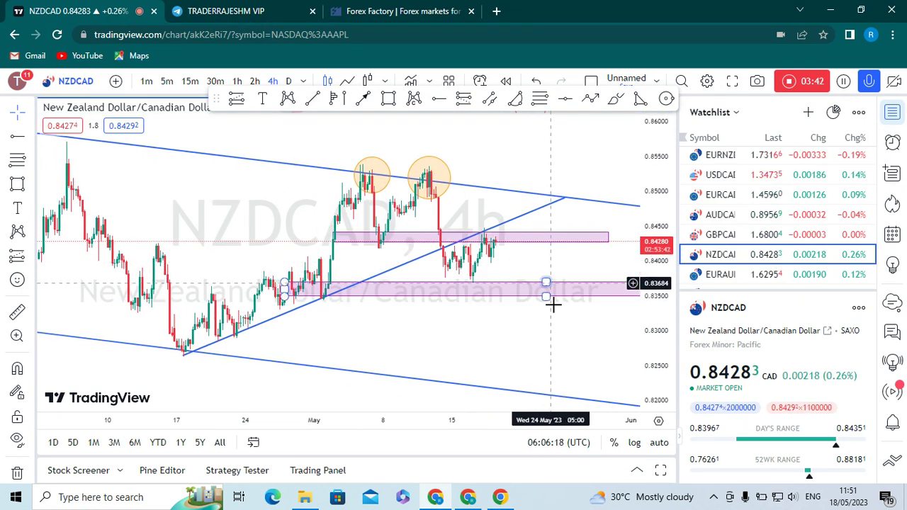
drag(525, 313, 498, 313)
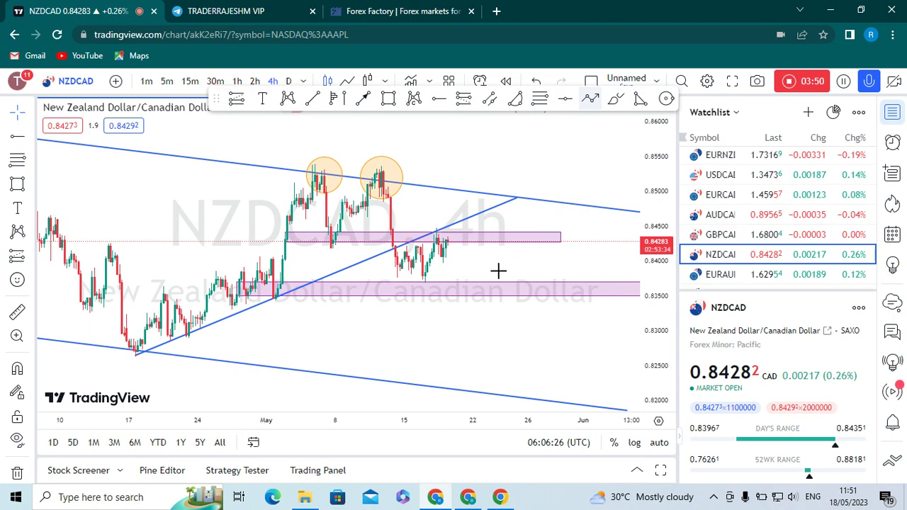
click(590, 98)
click(457, 265)
click(462, 290)
double_click(509, 159)
click(559, 253)
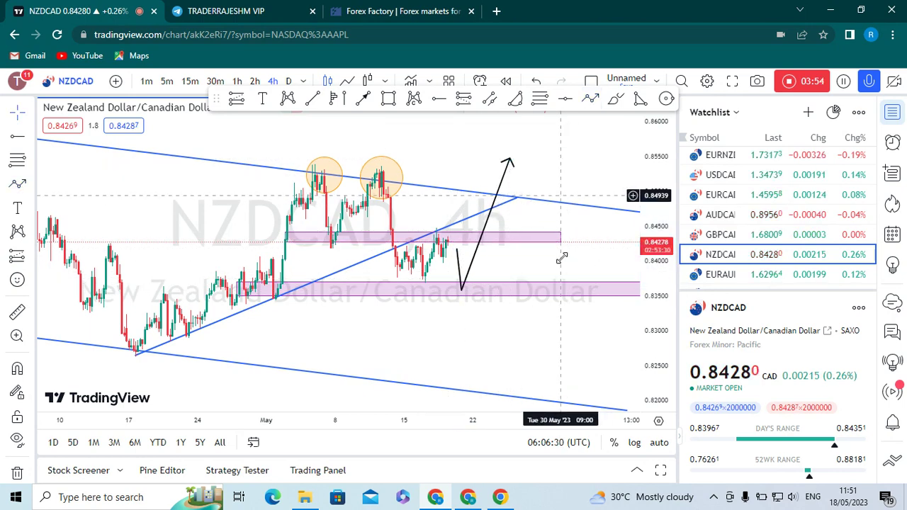
Place a short position on 18 May with entry 0.84245, stop 0.84607 and target 0.82162 at the channel's lower line
scroll(448, 250, up, 1)
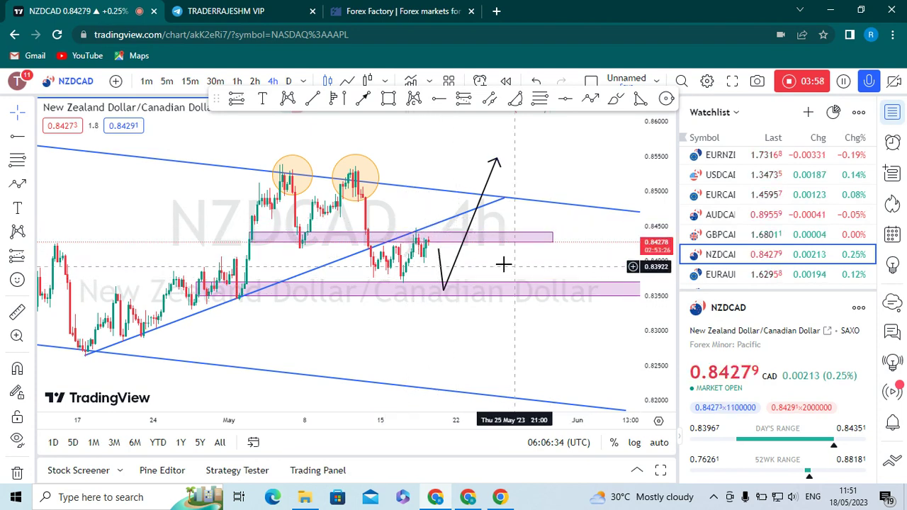
drag(508, 262, 530, 258)
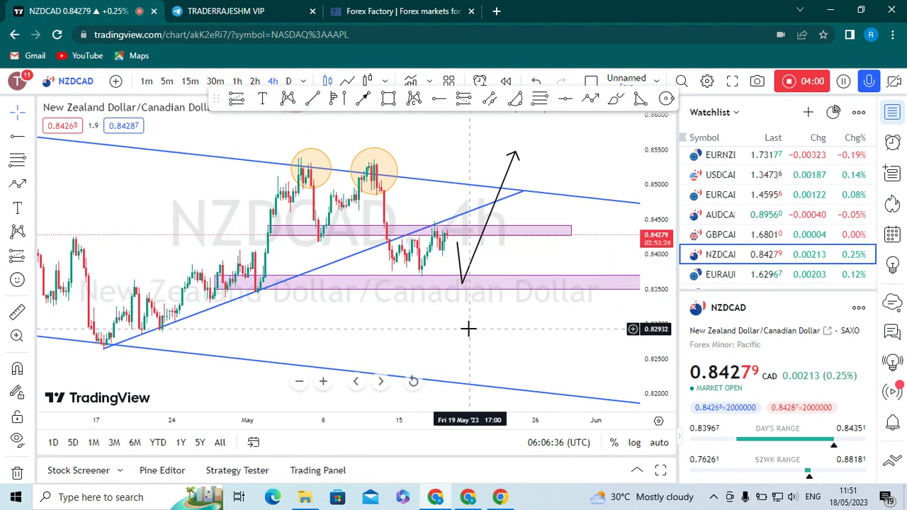
drag(481, 325, 487, 322)
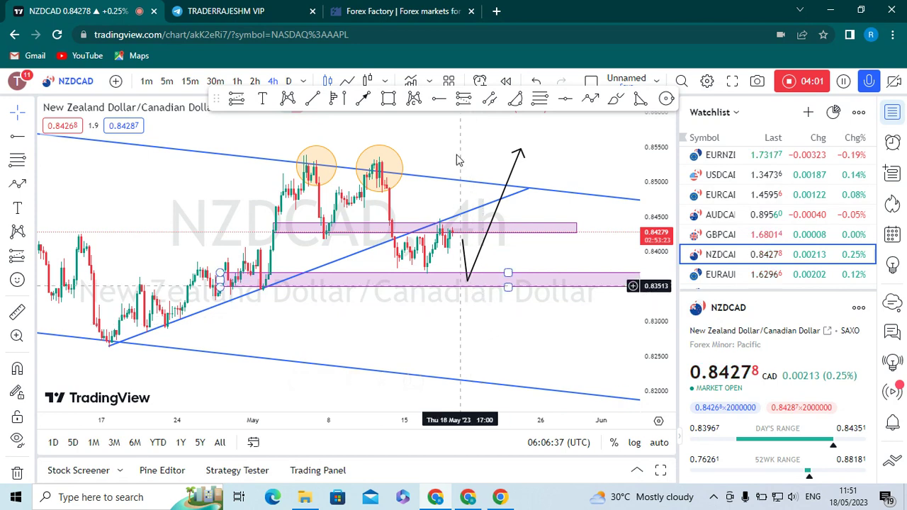
click(463, 100)
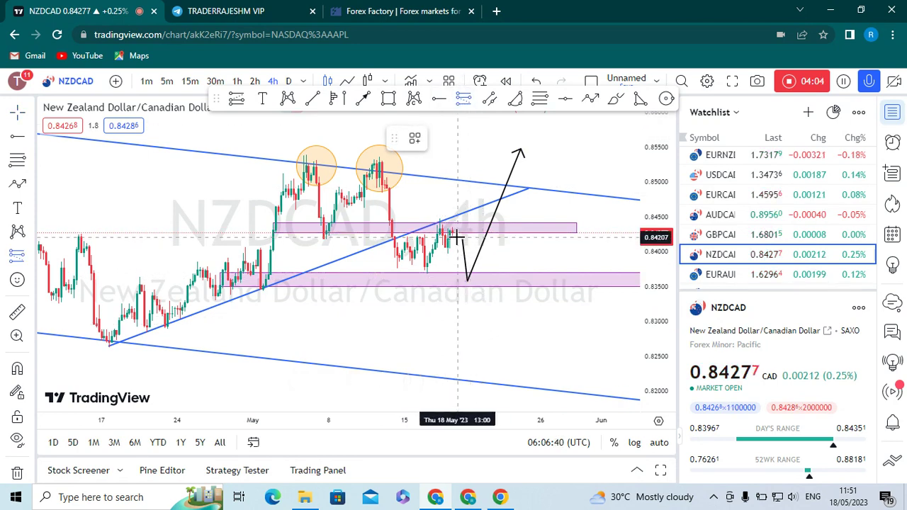
click(450, 239)
drag(451, 197, 449, 209)
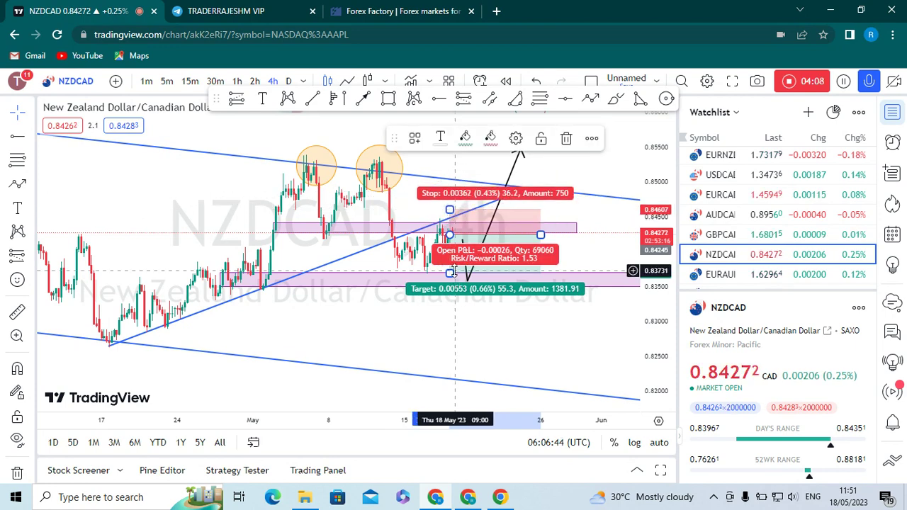
click(446, 308)
drag(446, 308, 461, 359)
Draw a second rectangular support zone from 20 April to 29 May 2023, between about 0.8316 and 0.8295
drag(373, 316, 388, 313)
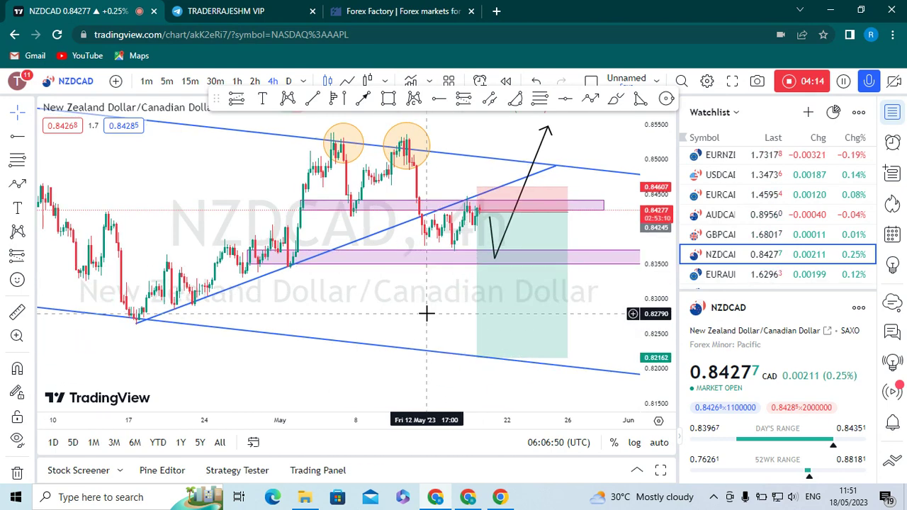
click(389, 99)
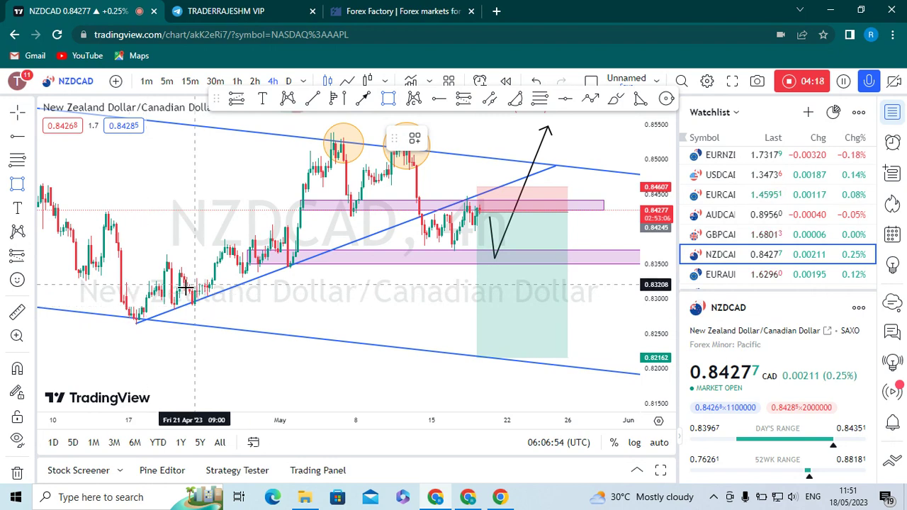
drag(186, 287, 589, 313)
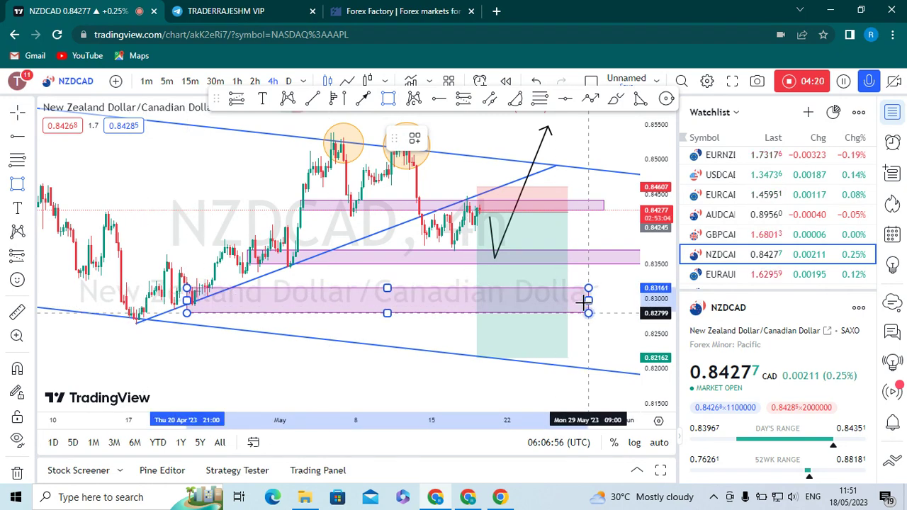
click(589, 302)
click(588, 309)
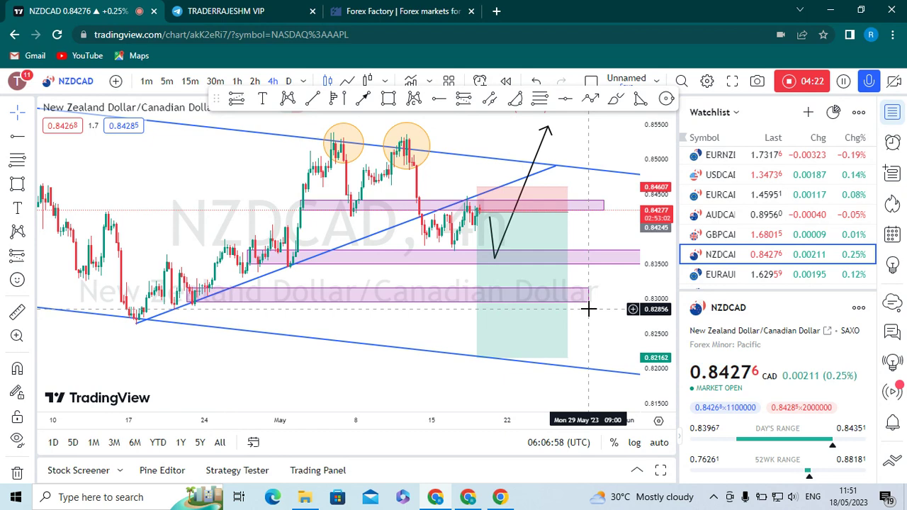
Place a horizontal ray at 0.82685 from the 17 April low and move the short position's target to 0.82675
click(139, 321)
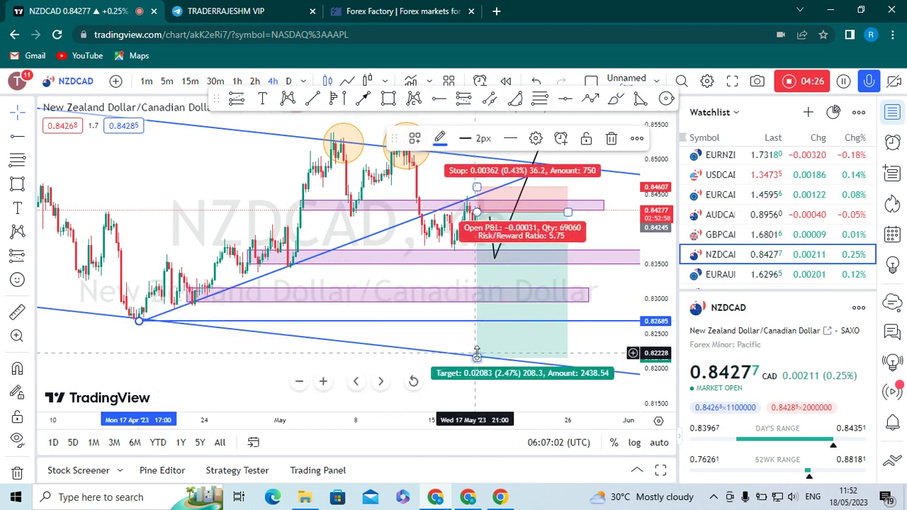
drag(478, 354, 479, 321)
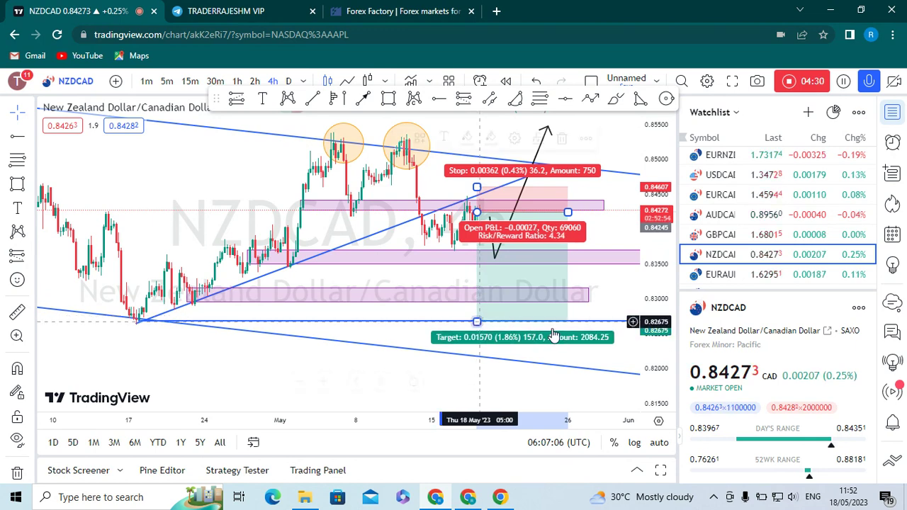
click(603, 325)
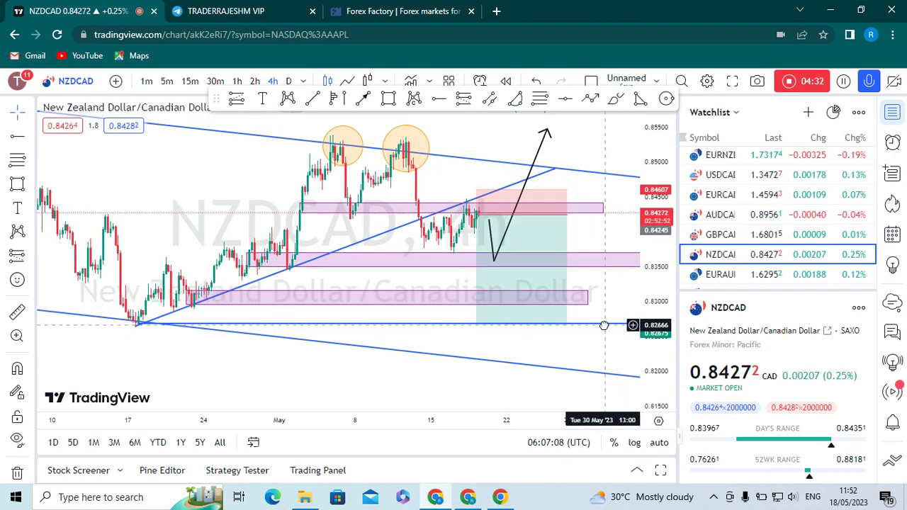
Delete the short position from the chart
scroll(612, 331, down, 2)
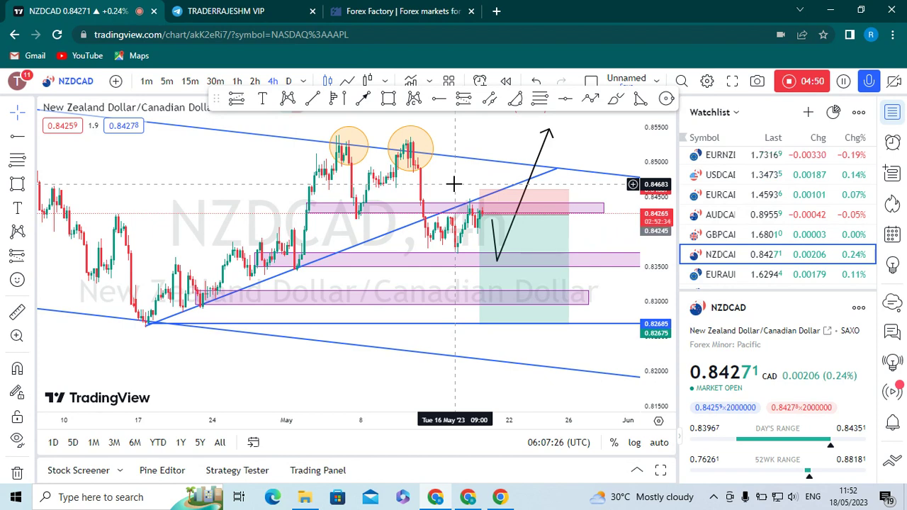
click(496, 220)
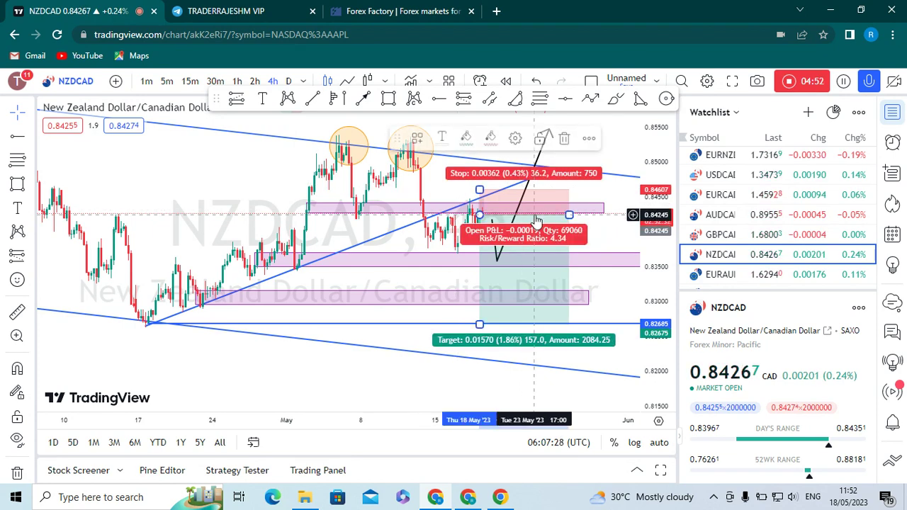
click(565, 140)
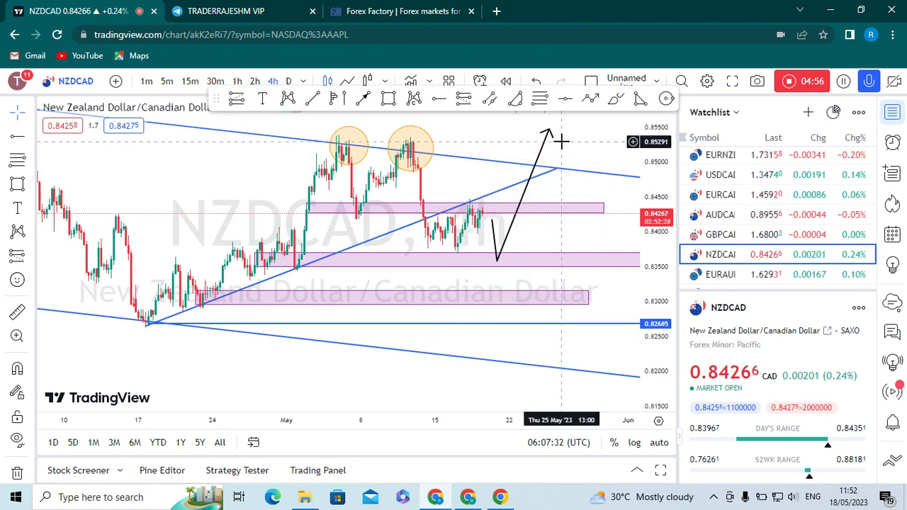
Examine the descending channel from December 2022, the double top, and the support and resistance zones around the current price
scroll(555, 269, down, 4)
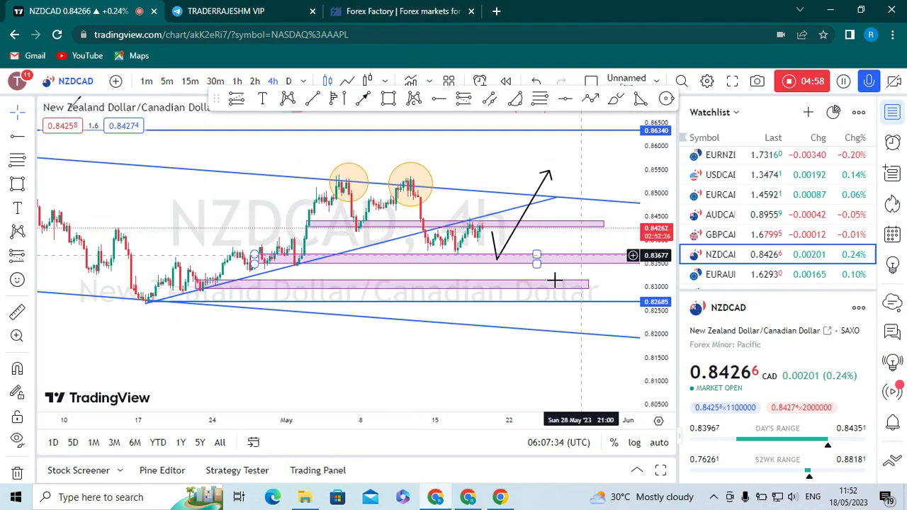
scroll(425, 243, down, 5)
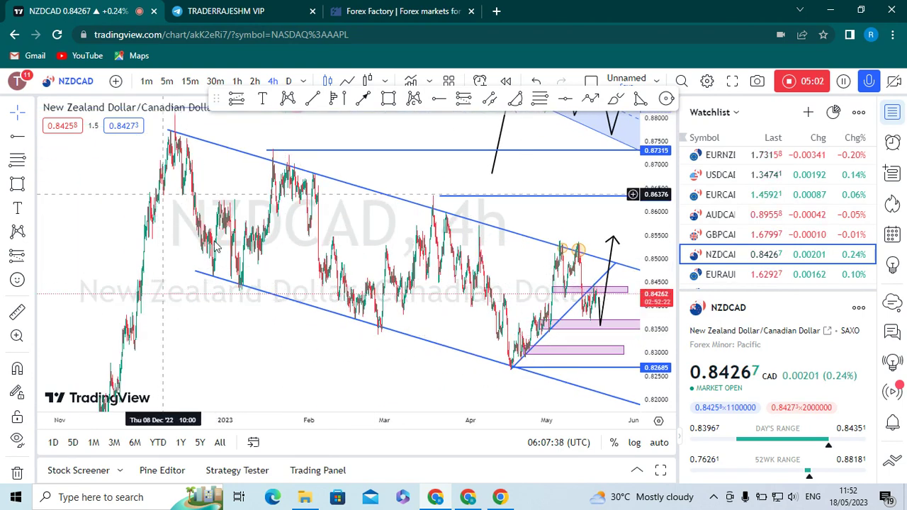
drag(499, 229, 428, 234)
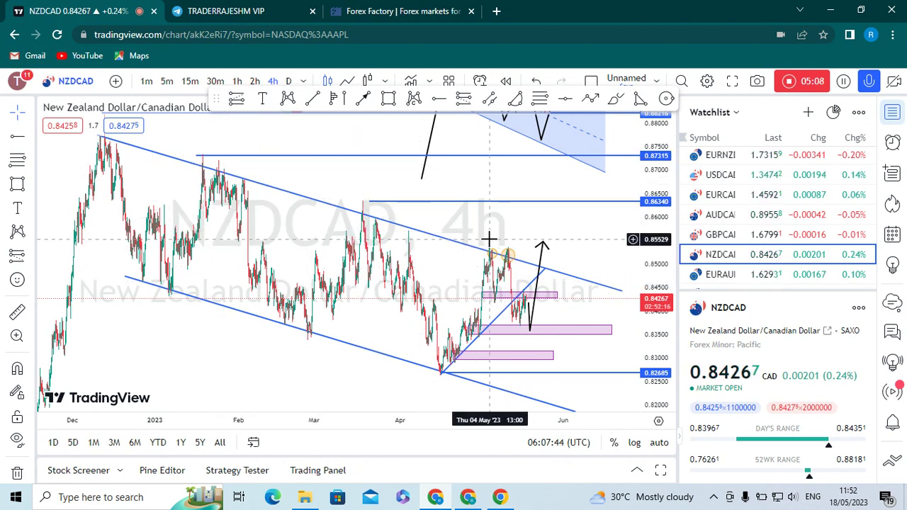
scroll(488, 239, up, 2)
scroll(493, 241, up, 2)
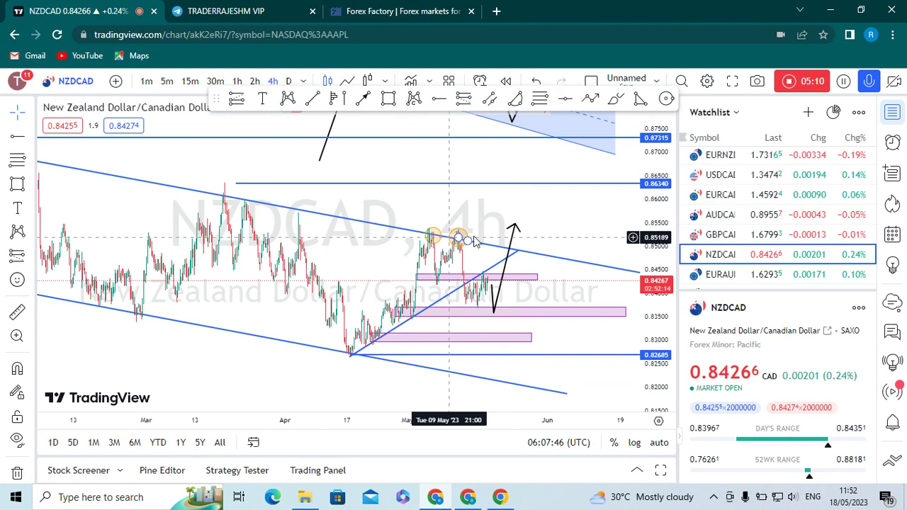
scroll(504, 246, up, 2)
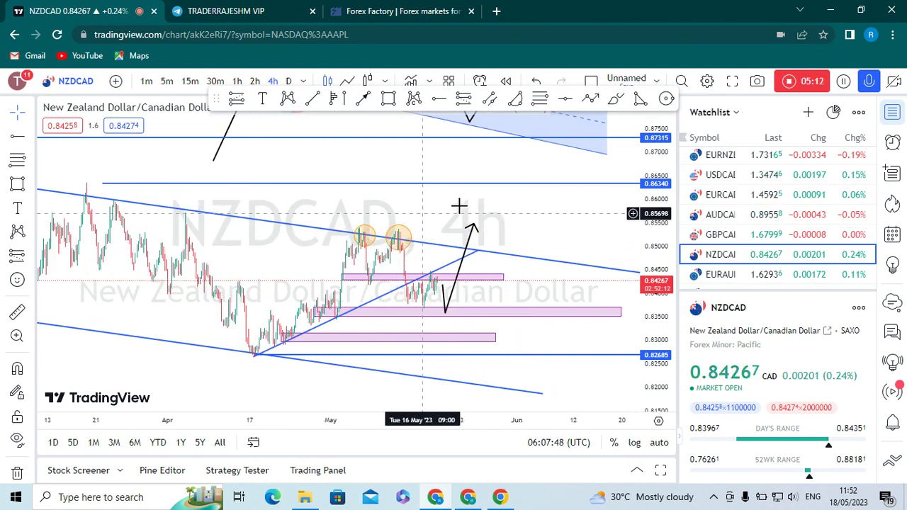
drag(443, 209, 485, 190)
scroll(660, 311, up, 4)
scroll(575, 321, up, 3)
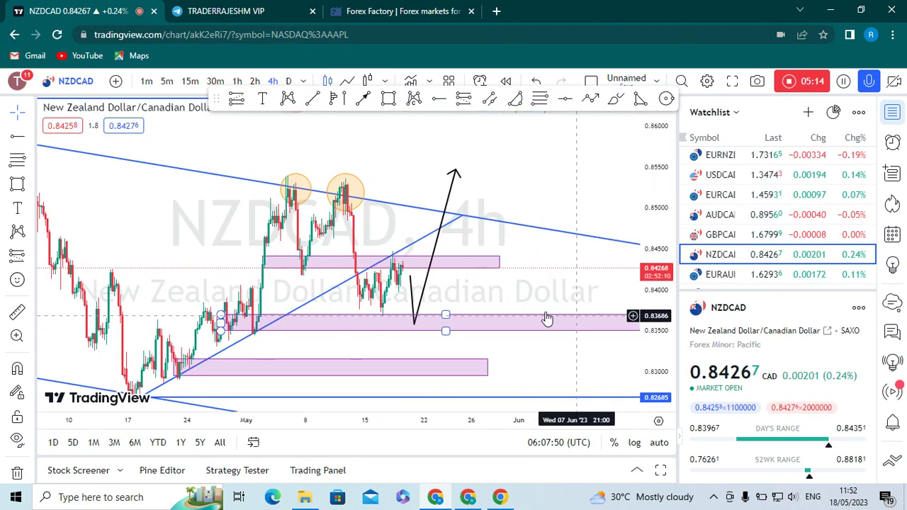
drag(486, 282, 601, 270)
scroll(658, 262, down, 2)
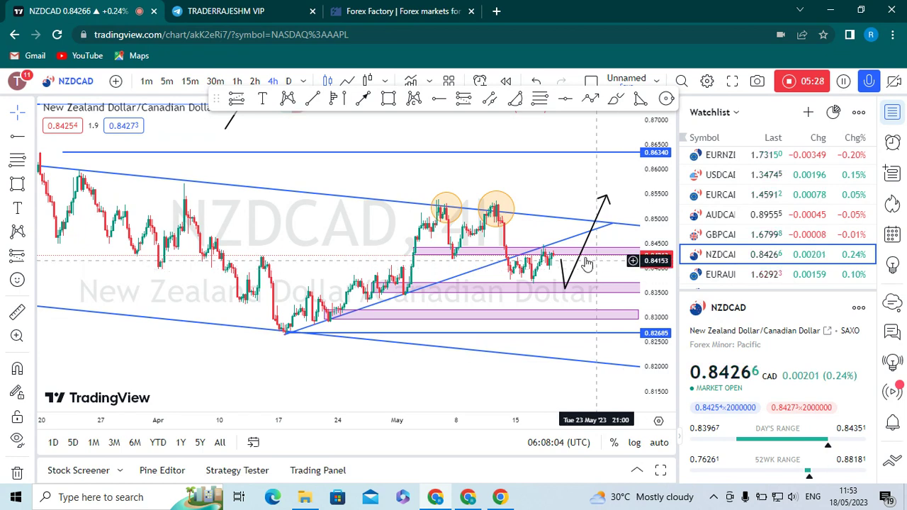
drag(516, 301, 484, 304)
drag(521, 264, 490, 266)
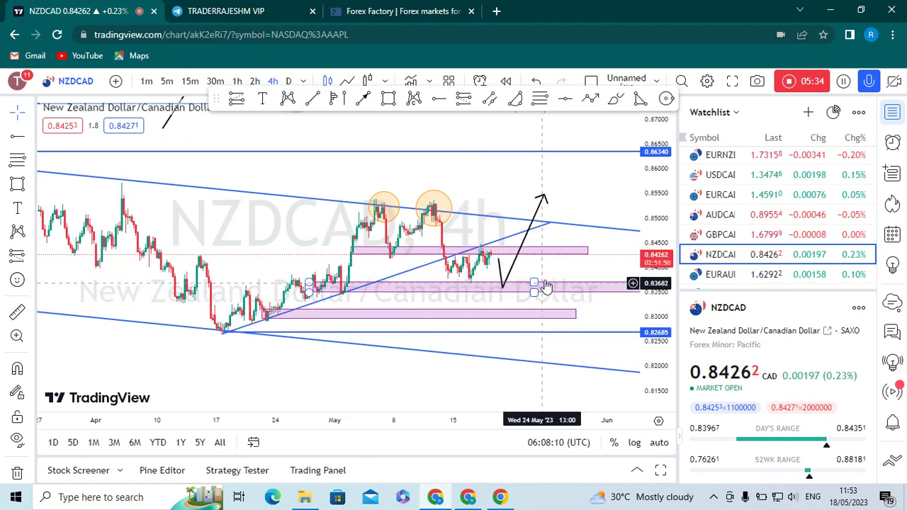
scroll(590, 260, down, 3)
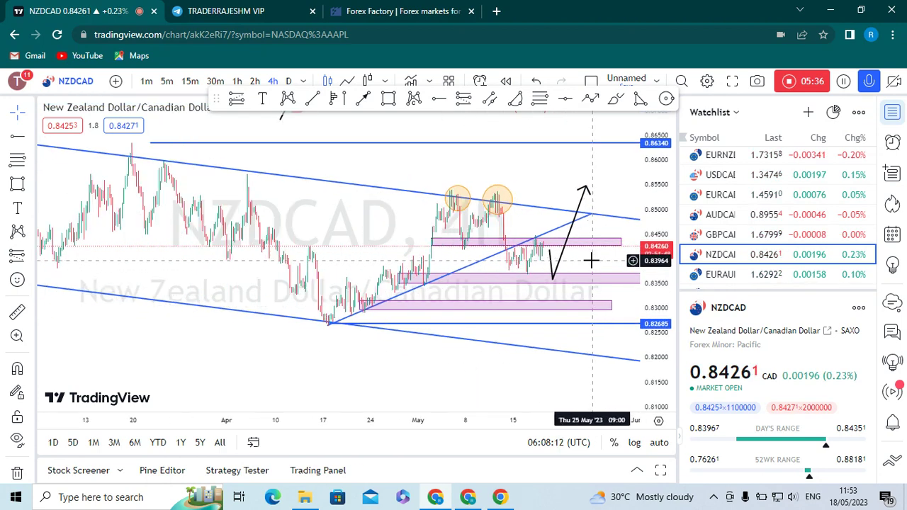
scroll(590, 260, up, 3)
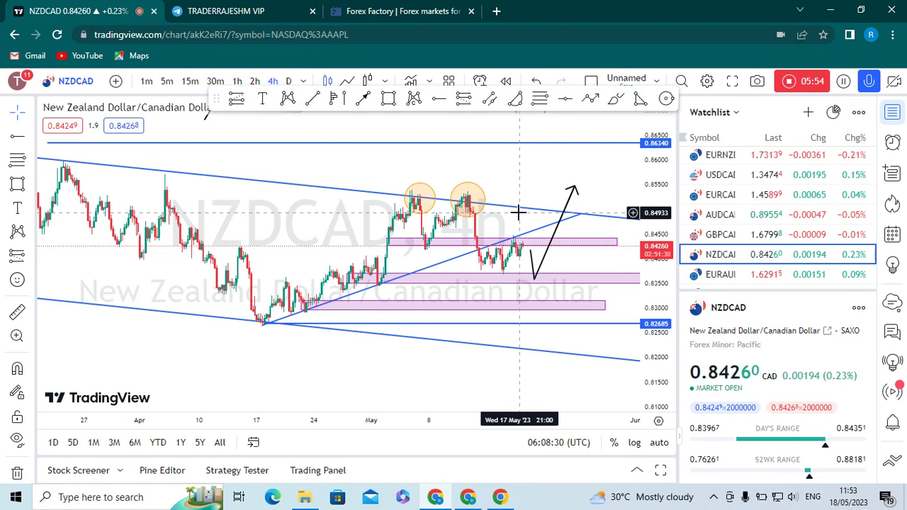
scroll(523, 213, up, 2)
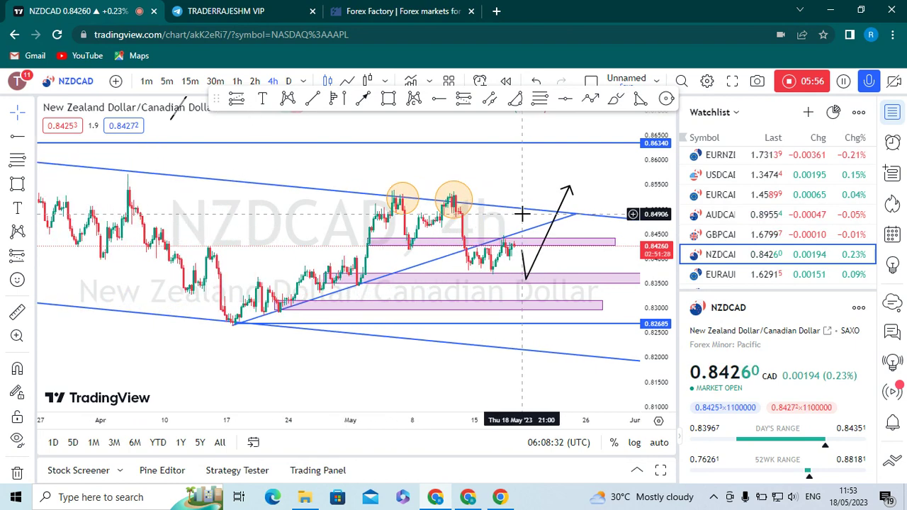
Shift the descending channel's upper line slightly upward at the two circled tops
click(483, 211)
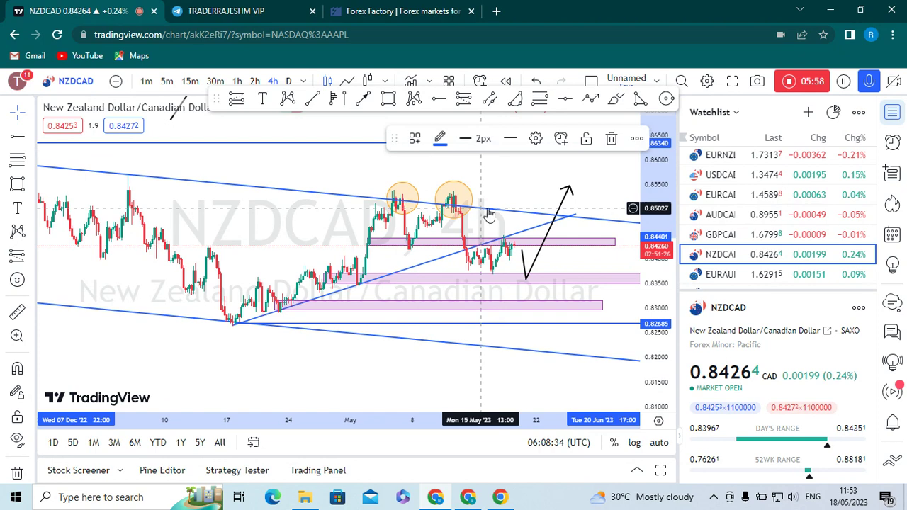
drag(502, 208, 517, 204)
click(505, 227)
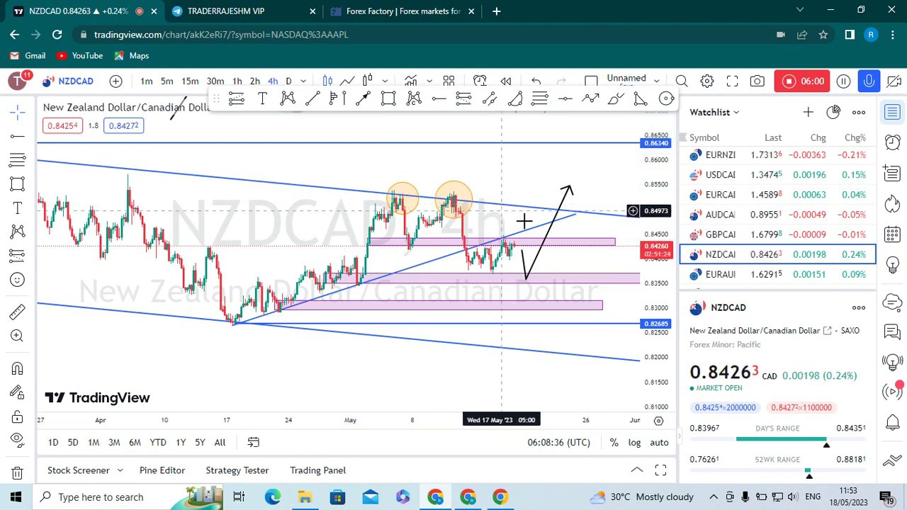
Draw a triangle over the recent candles, with its apex near 0.8396 around 12 May and far corners at 0.84512 and 0.83469 on 18 May
scroll(581, 278, up, 5)
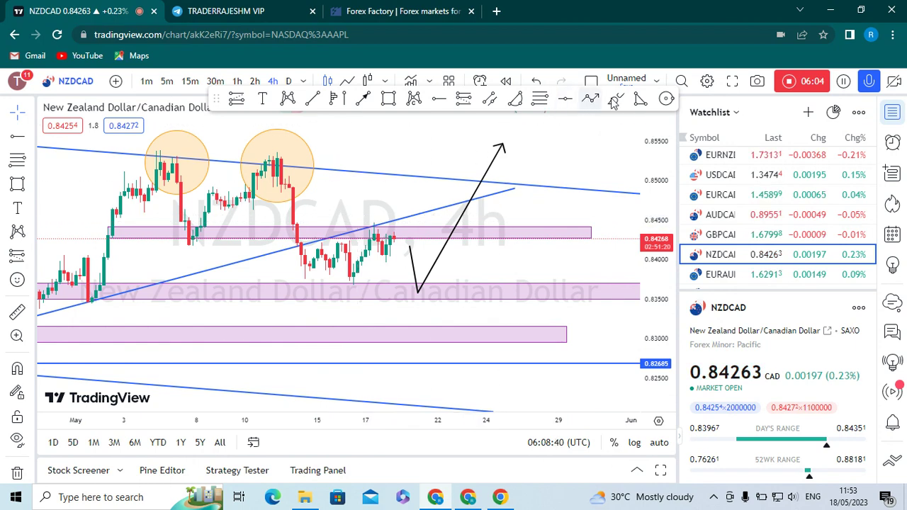
click(640, 99)
click(305, 263)
click(406, 219)
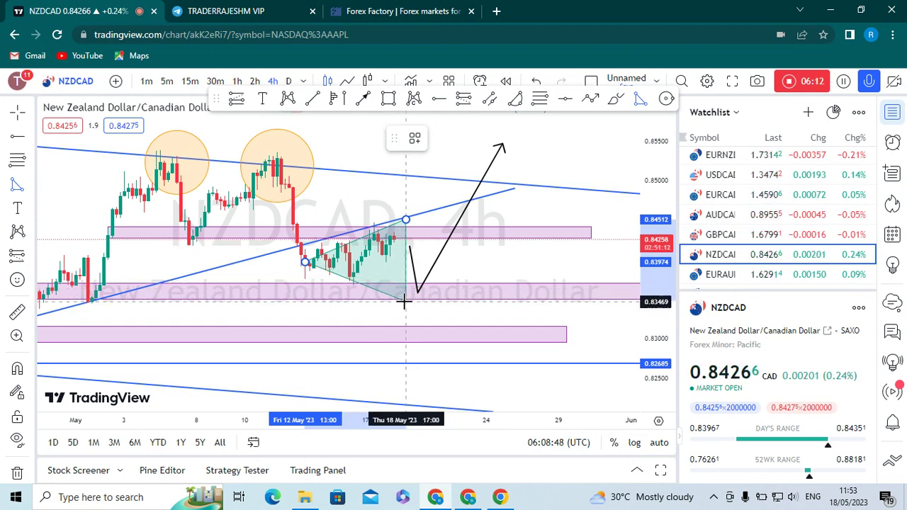
click(386, 298)
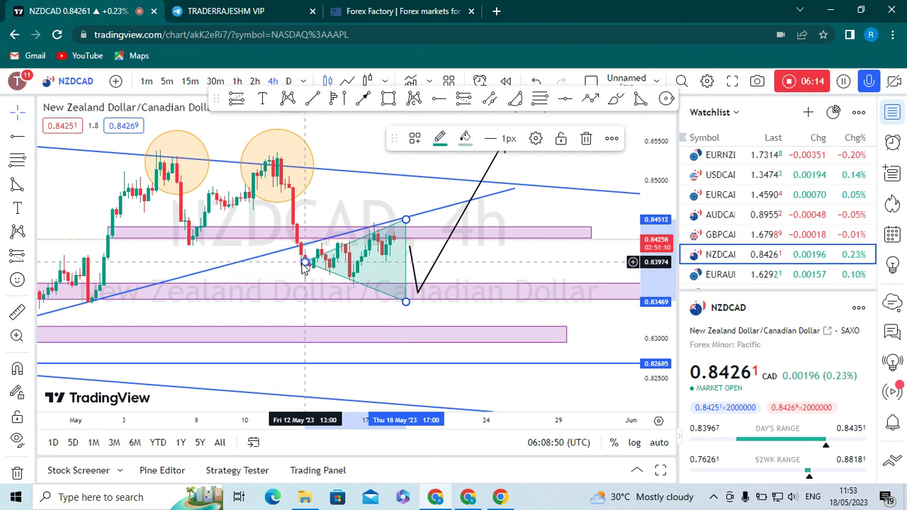
drag(303, 264, 290, 265)
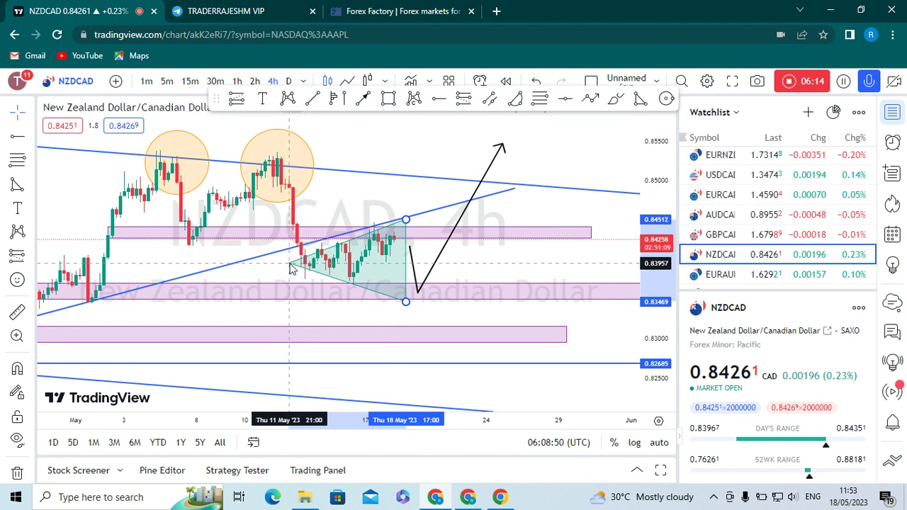
click(461, 257)
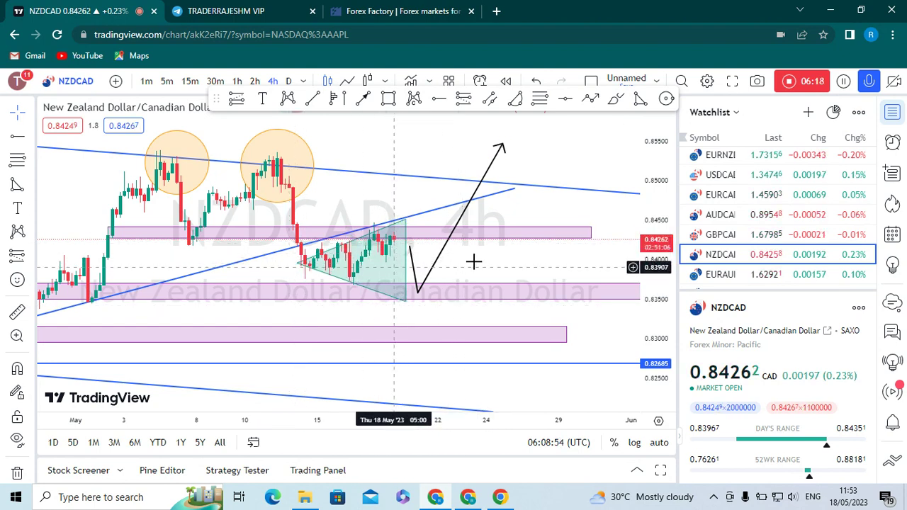
Mark the two small tops in the resistance zone with circles, on 17 May and on 18 May near 0.8434
drag(514, 260, 585, 258)
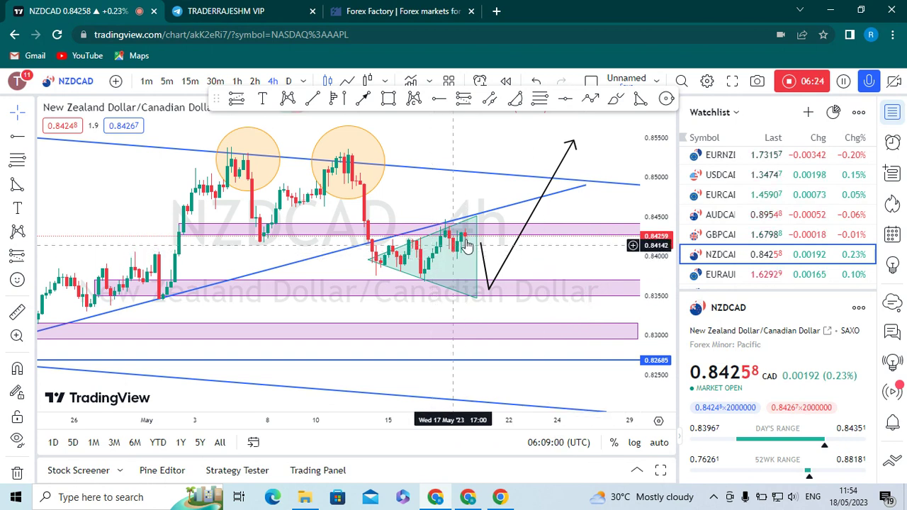
scroll(488, 245, up, 1)
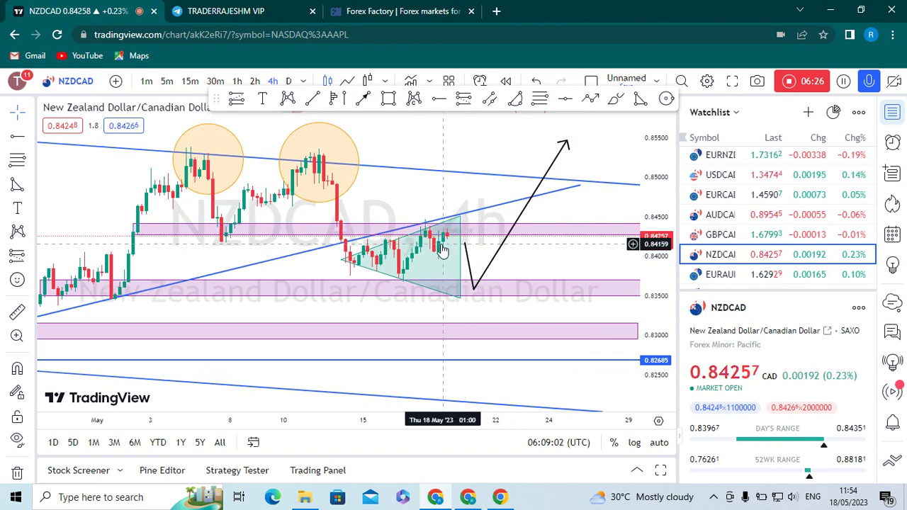
scroll(469, 233, up, 1)
scroll(642, 261, up, 4)
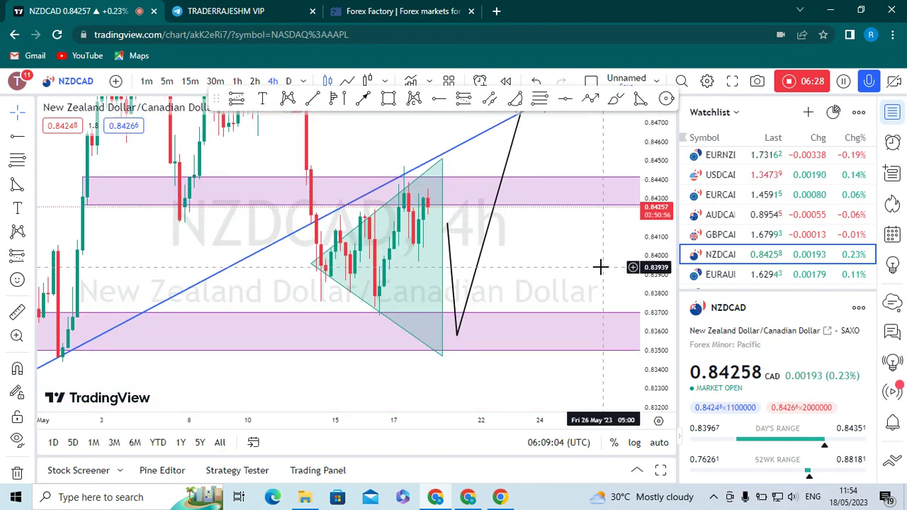
click(666, 97)
click(288, 186)
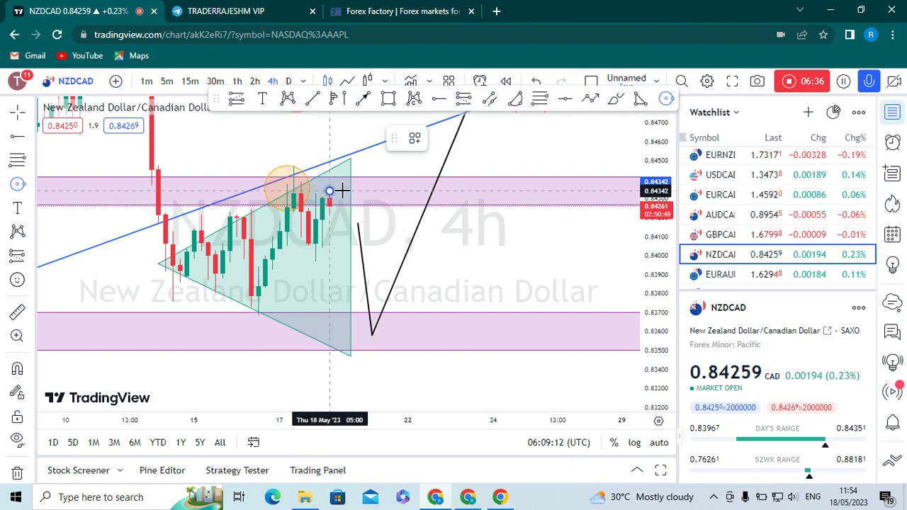
click(329, 190)
click(477, 268)
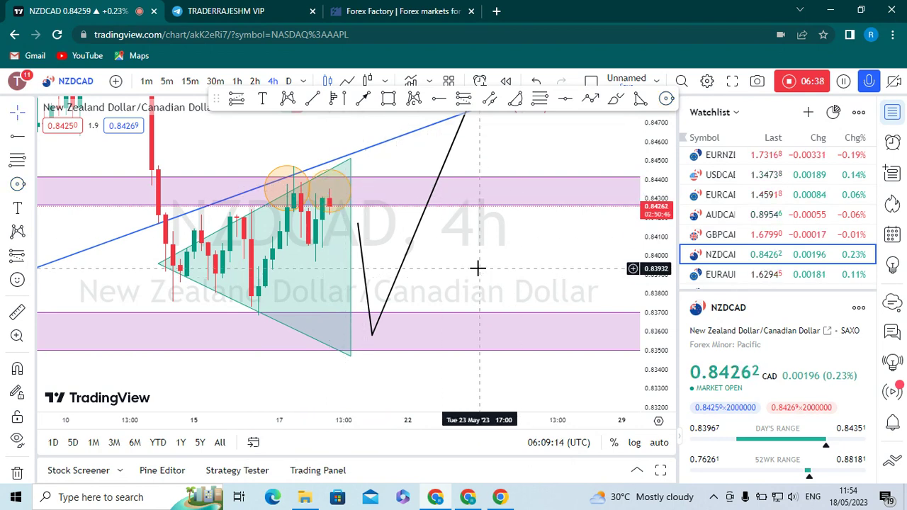
Review the marked triangle and small double top within the channel, and the horizontal levels and projected path above it
drag(488, 267, 536, 268)
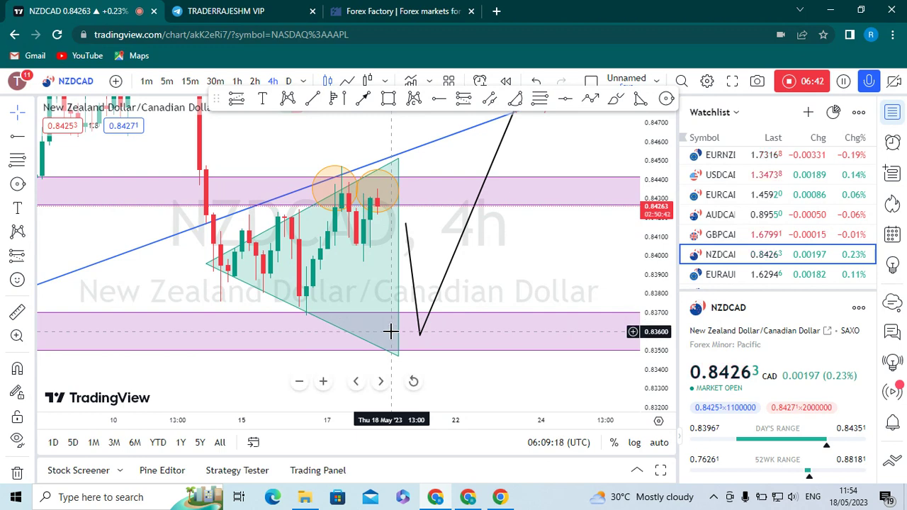
scroll(446, 282, down, 3)
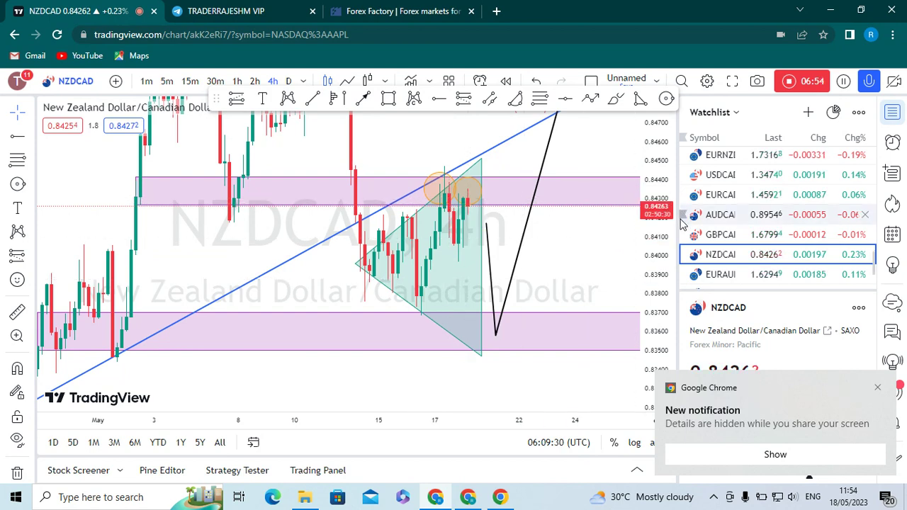
drag(669, 233, 664, 268)
scroll(527, 311, down, 5)
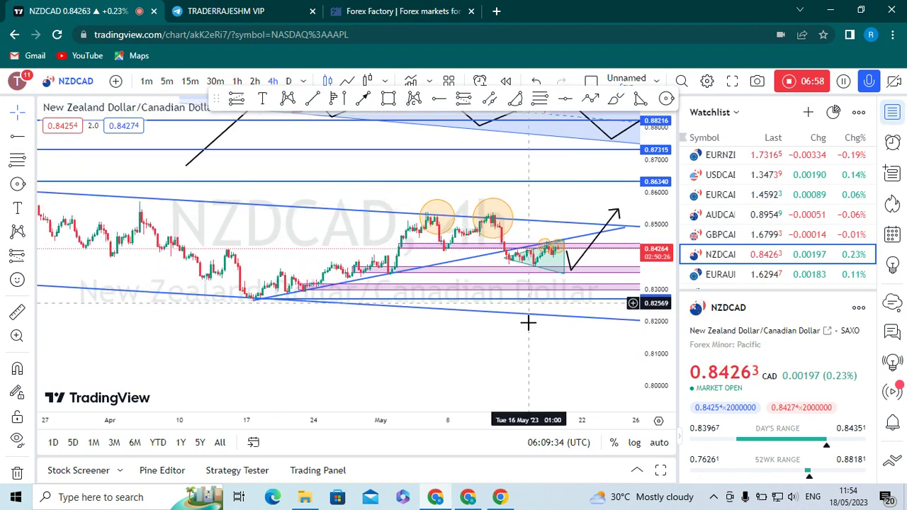
drag(470, 375, 429, 412)
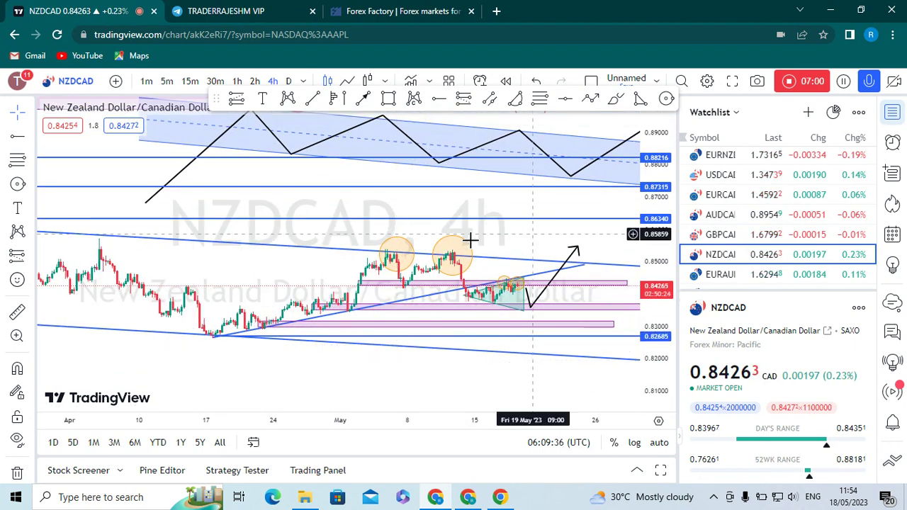
drag(361, 243, 376, 239)
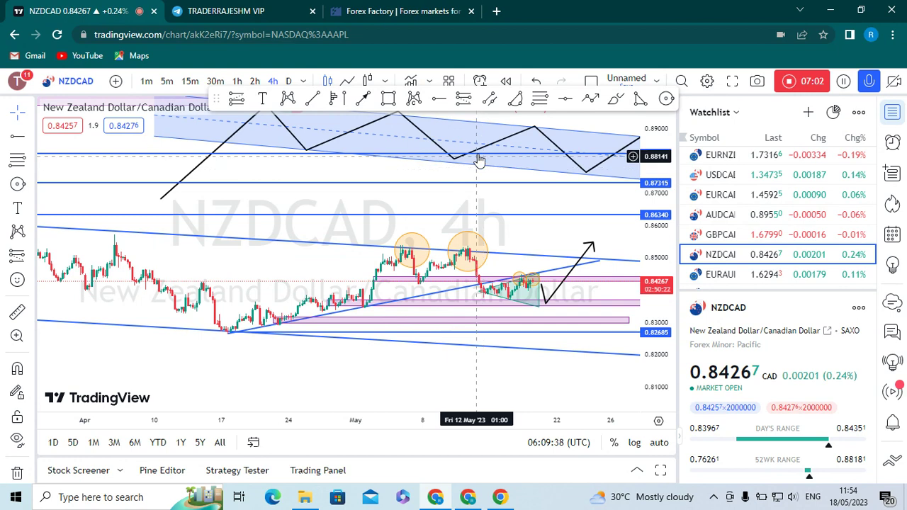
drag(404, 323, 407, 410)
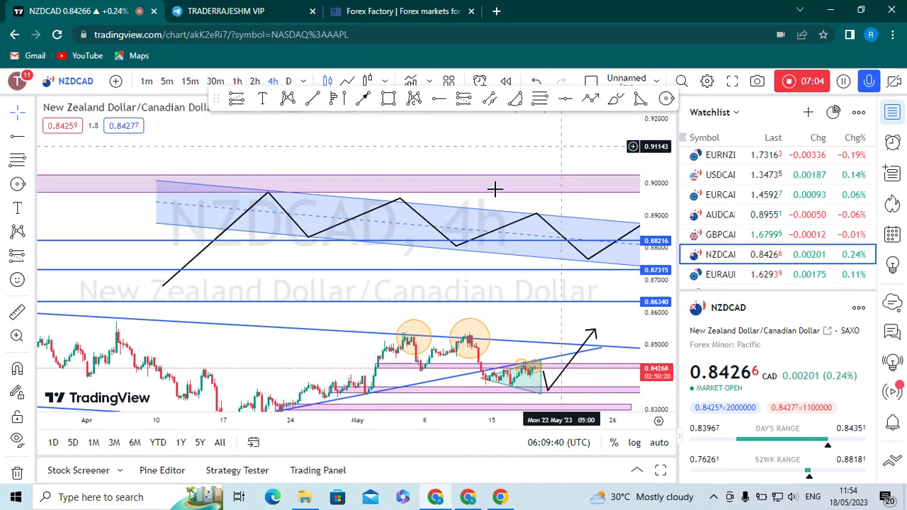
drag(587, 204, 526, 144)
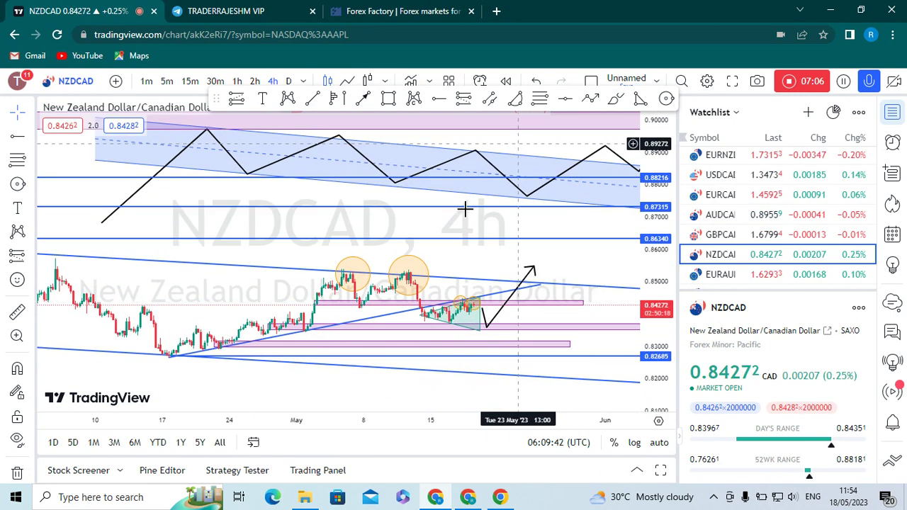